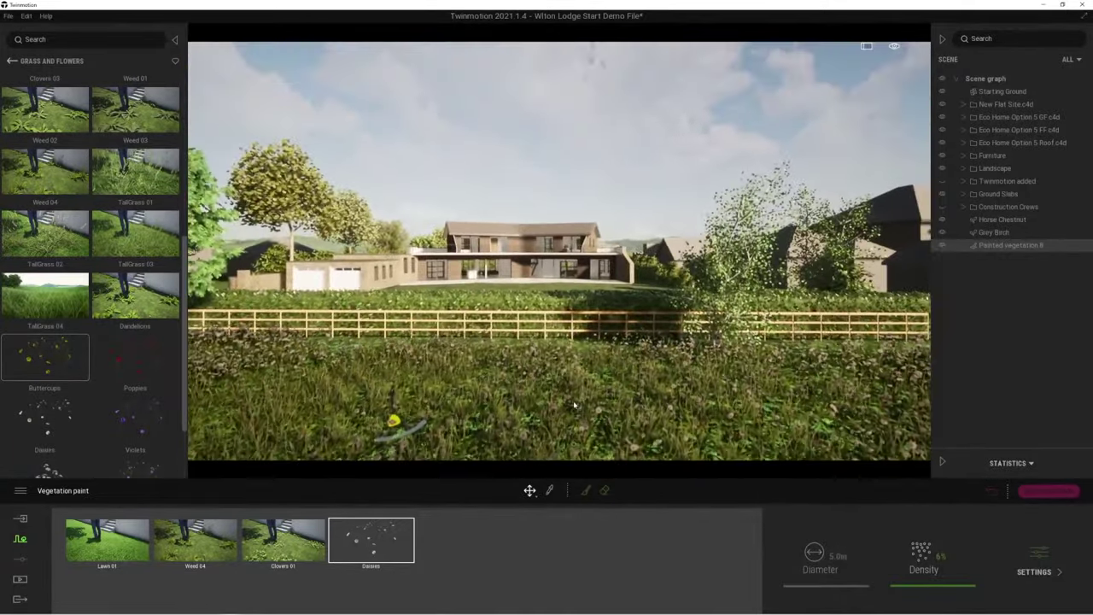
# Place a Break 01 car on the driveway in front of the garage and set its color to Dark gray.
pyautogui.press('w')
pyautogui.press('w')
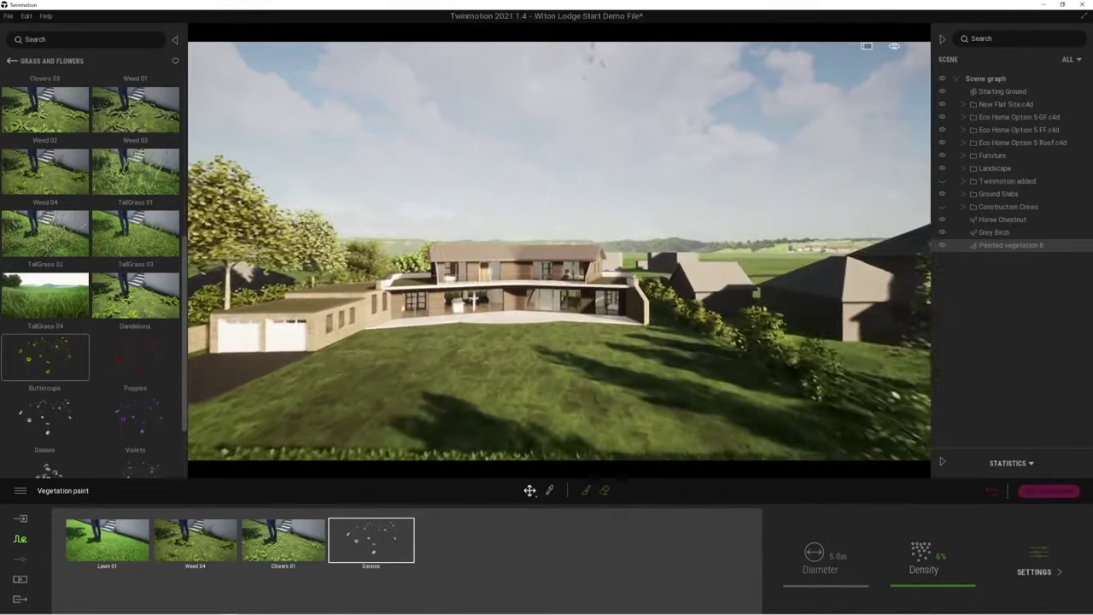
pyautogui.moveTo(589, 383); pyautogui.dragTo(646, 302, button='right')
pyautogui.press('e')
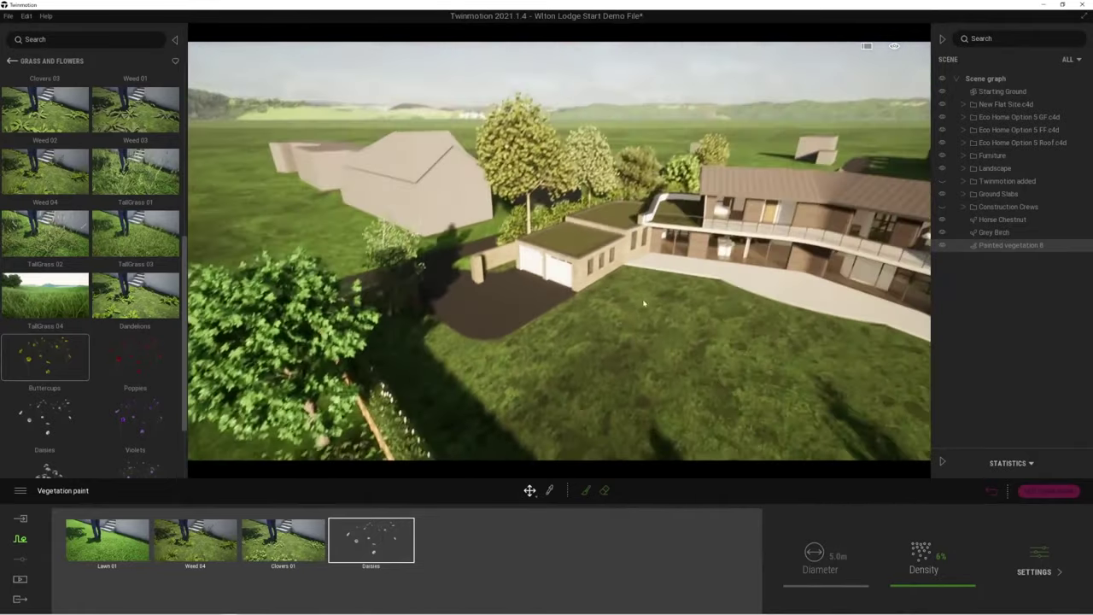
pyautogui.click(12, 62)
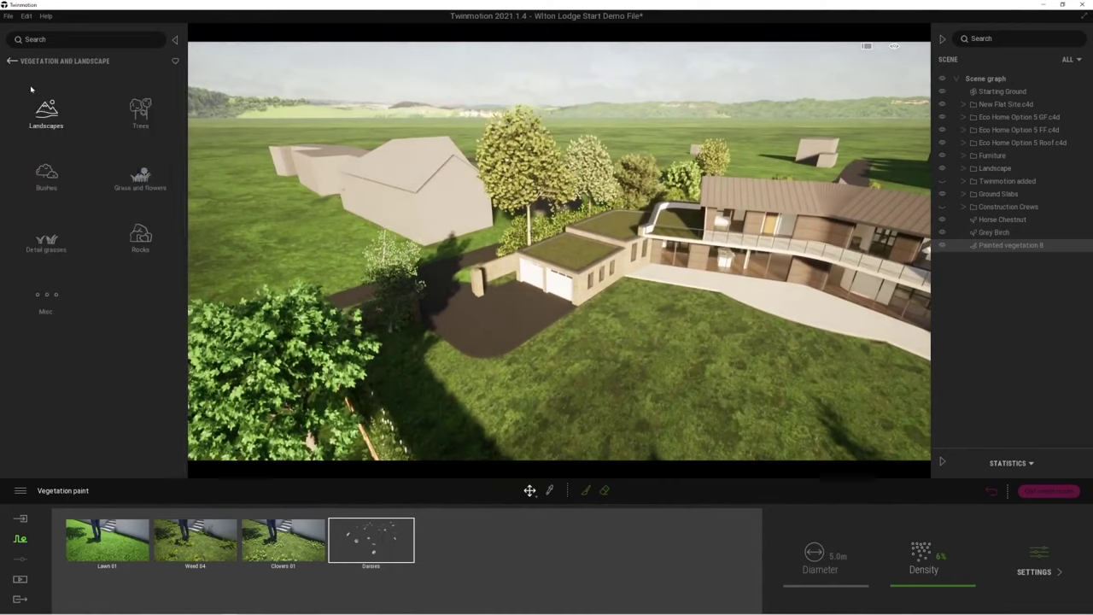
pyautogui.click(12, 61)
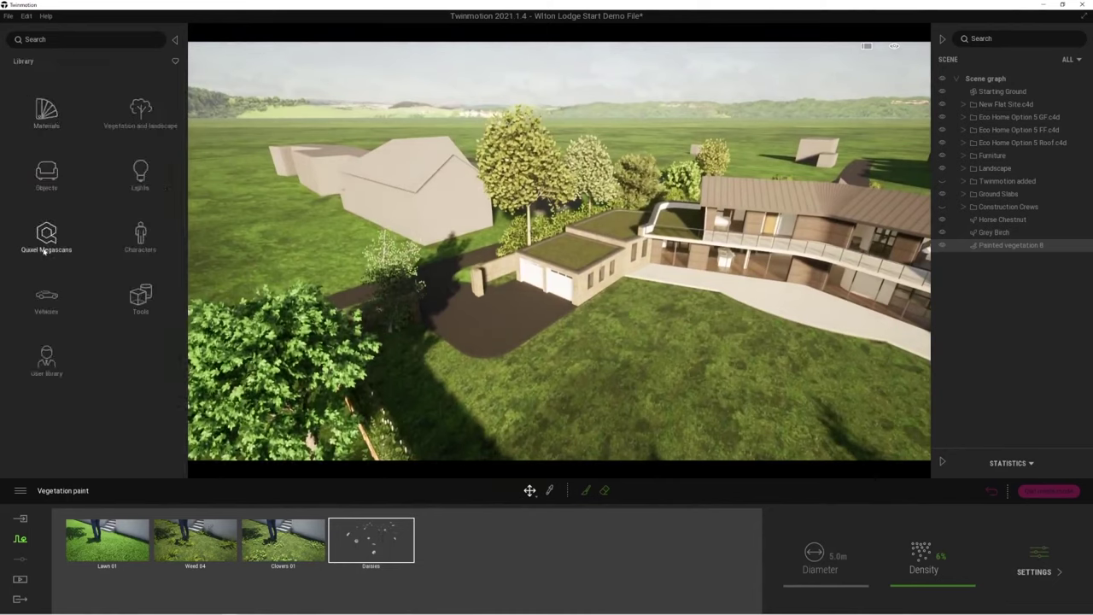
pyautogui.click(46, 296)
pyautogui.click(48, 110)
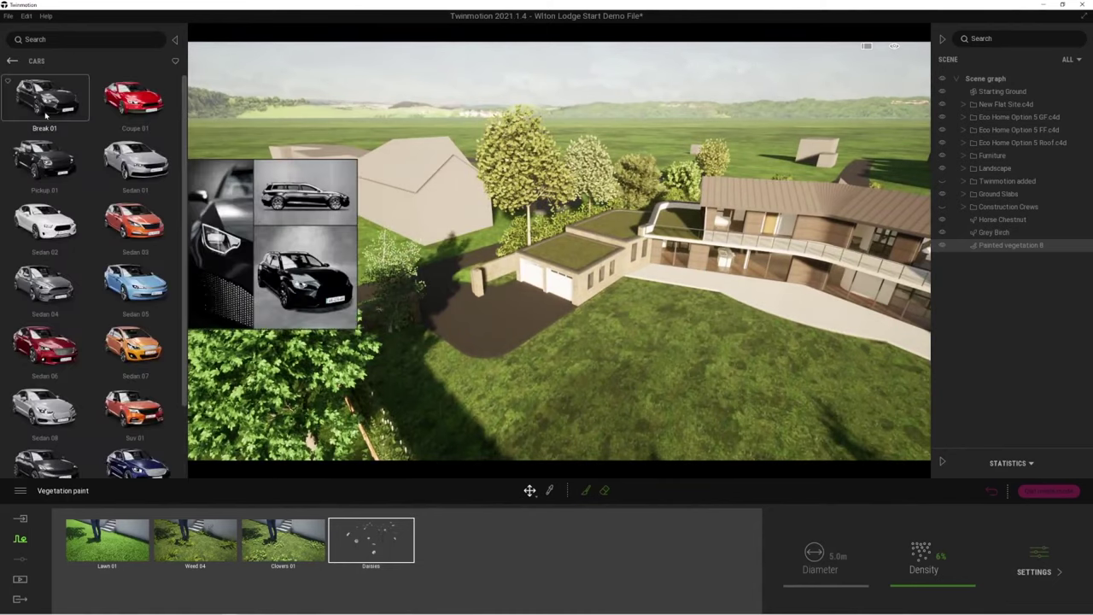
pyautogui.moveTo(48, 102); pyautogui.dragTo(503, 308)
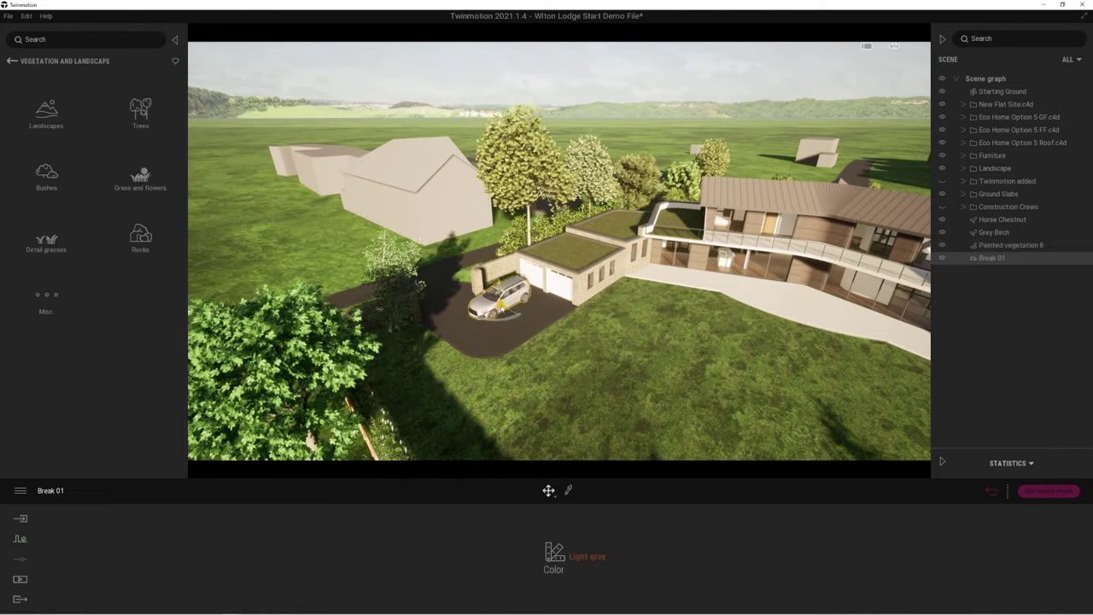
pyautogui.click(586, 557)
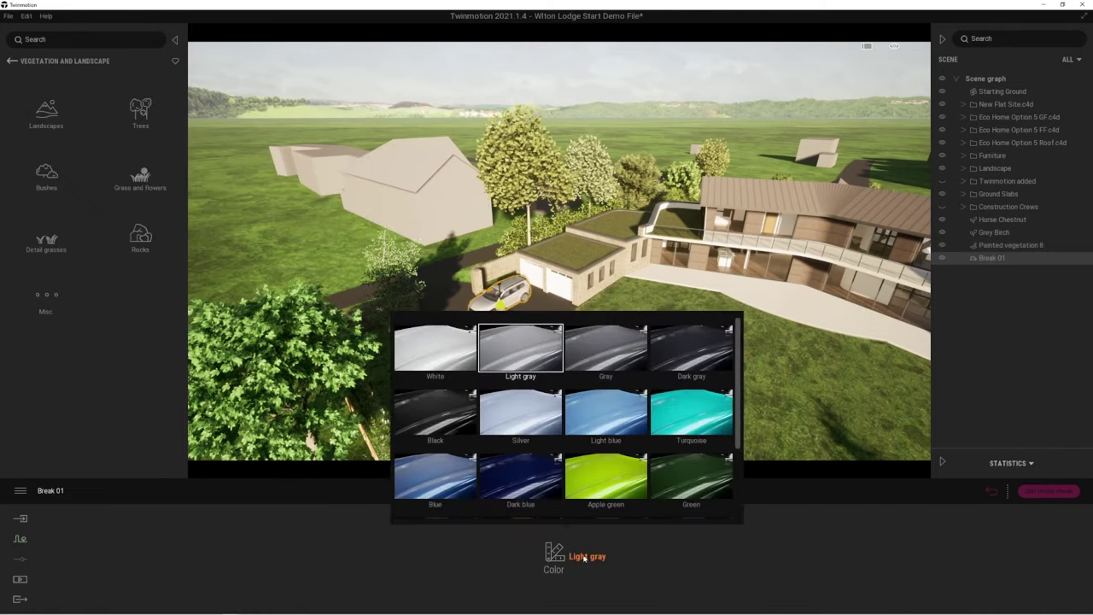
pyautogui.click(691, 348)
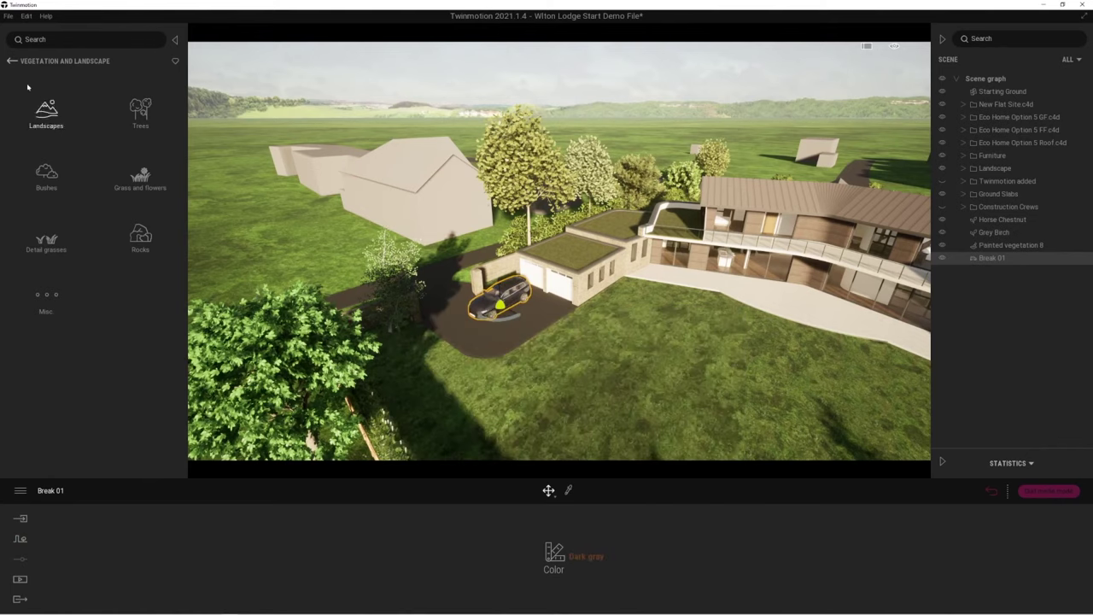
# Place a Sedan 06 car on the driveway beside the Break 01 and rotate it to line up with that car.
pyautogui.click(12, 61)
pyautogui.click(47, 290)
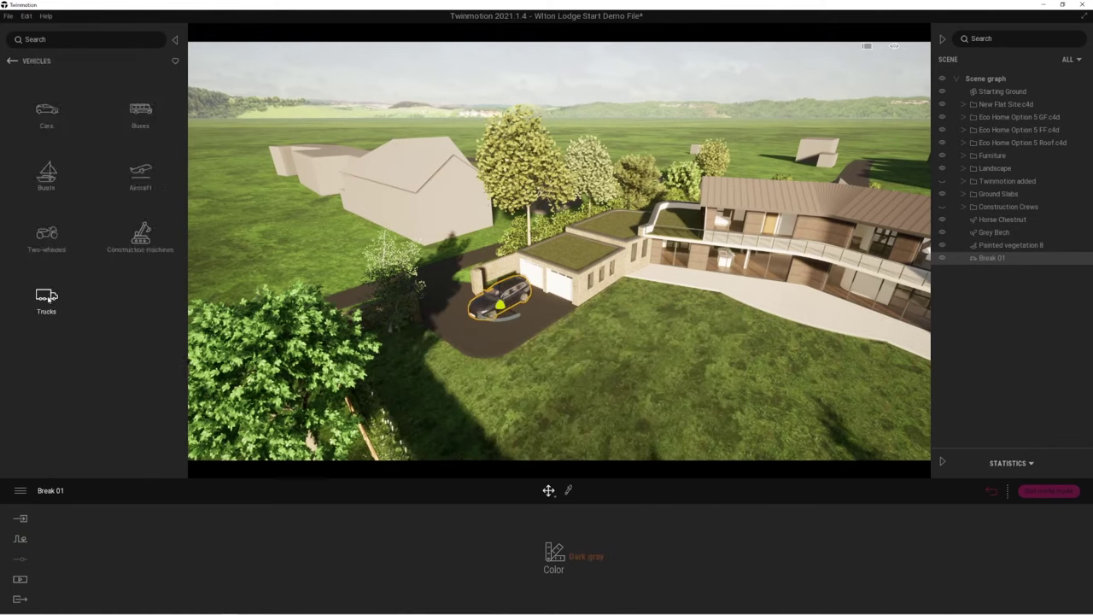
pyautogui.click(46, 111)
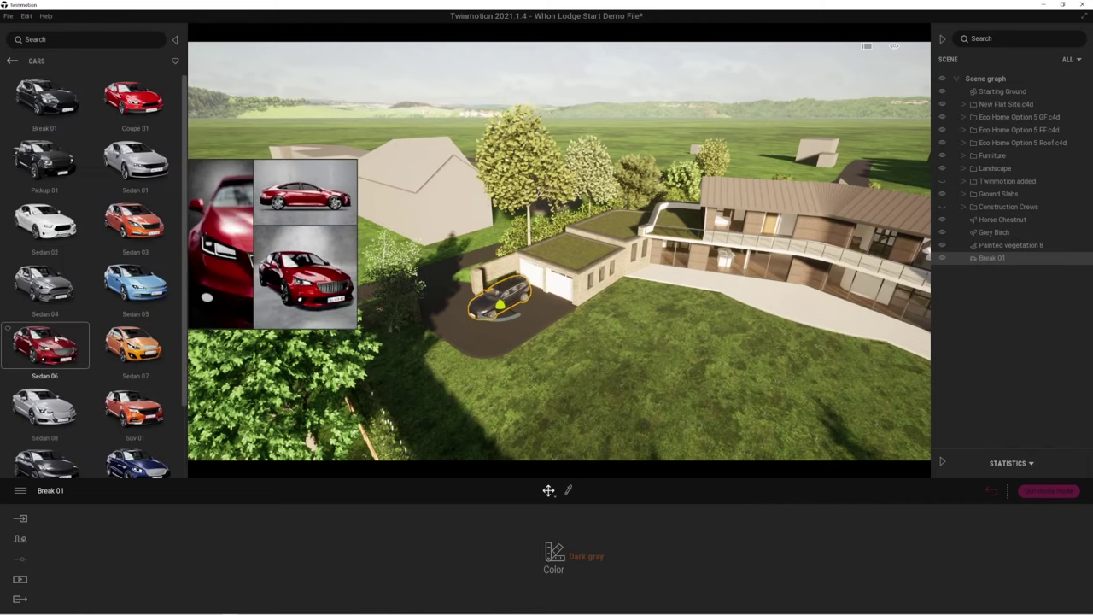
pyautogui.moveTo(386, 357); pyautogui.dragTo(671, 258)
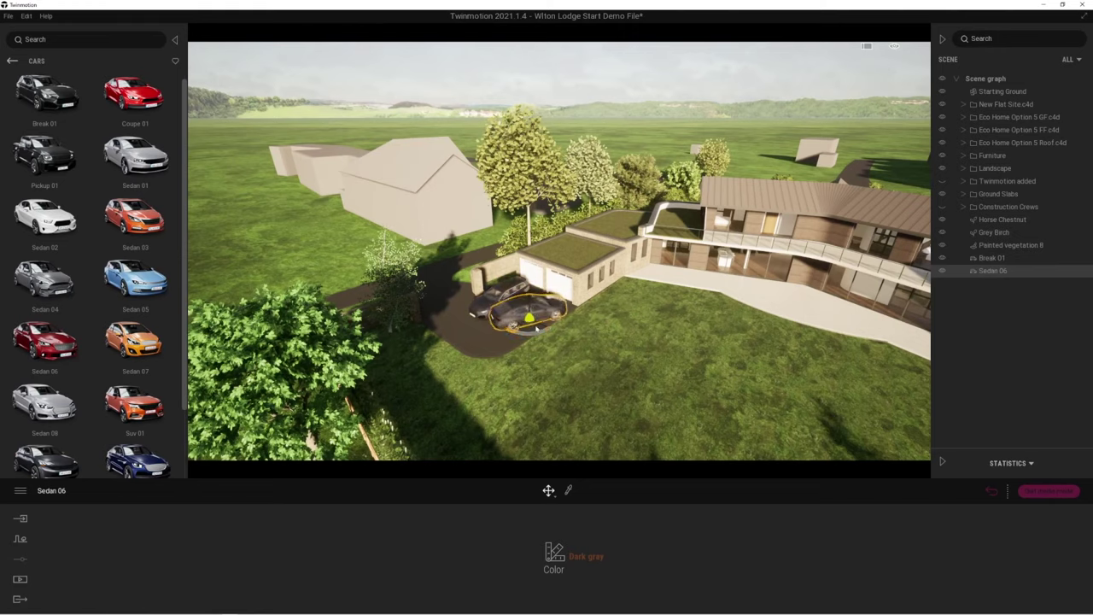
pyautogui.moveTo(527, 333); pyautogui.dragTo(533, 334)
# Set the Sedan 06 car's color to Vivid red.
pyautogui.click(582, 554)
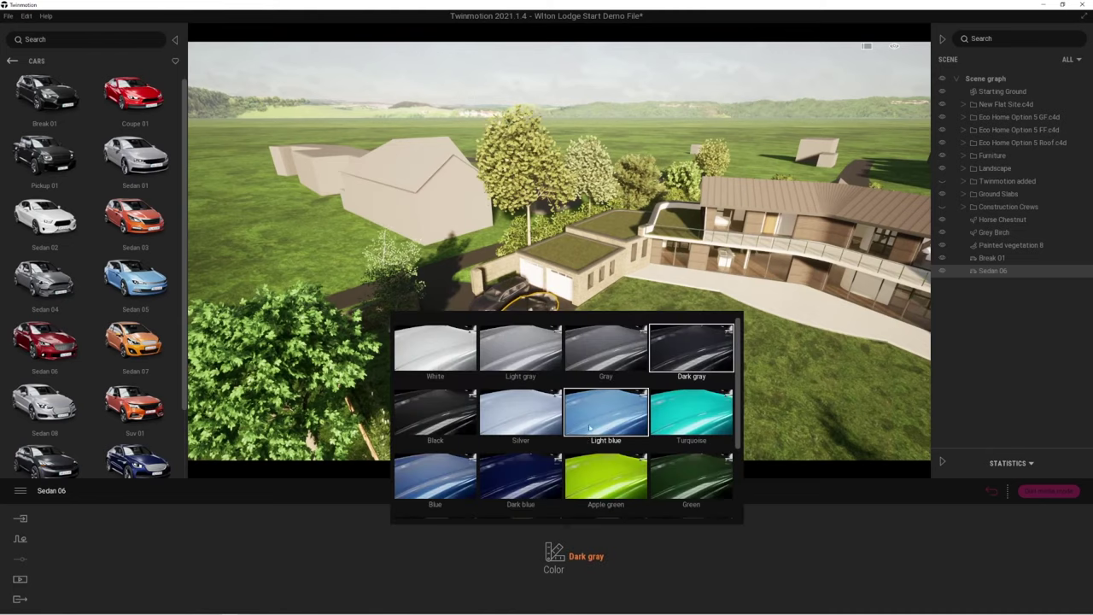
pyautogui.scroll(-2, 589, 428)
pyautogui.click(523, 509)
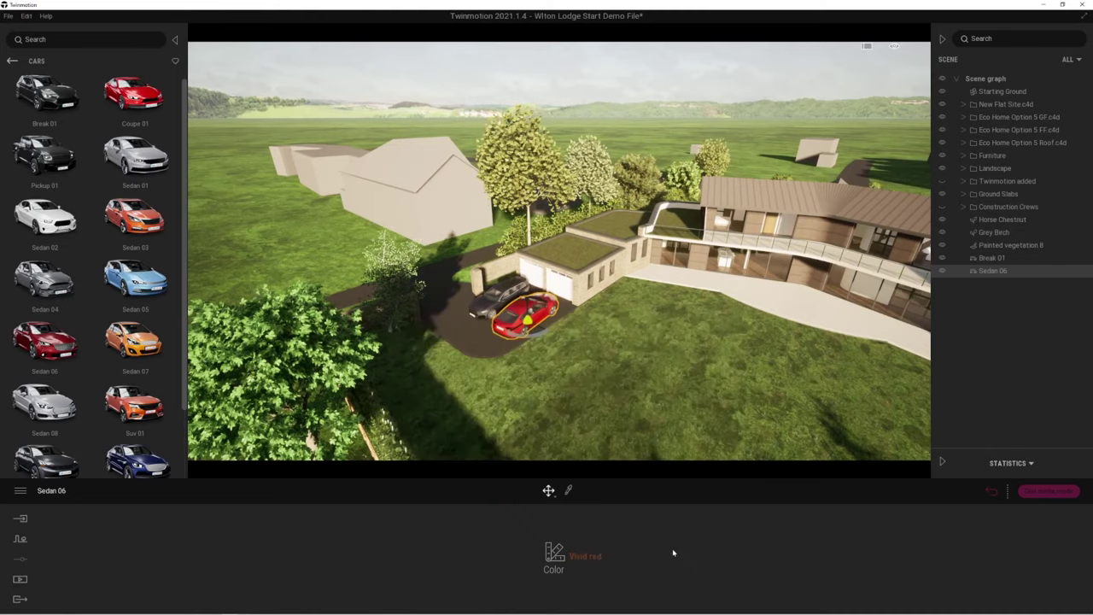
# Place the Progressive dining table set on the curved middle part of the terrace in front of the house.
pyautogui.keyDown('shift'); pyautogui.moveTo(516, 410); pyautogui.dragTo(531, 468, button='middle'); pyautogui.keyUp('shift')
pyautogui.press('d')
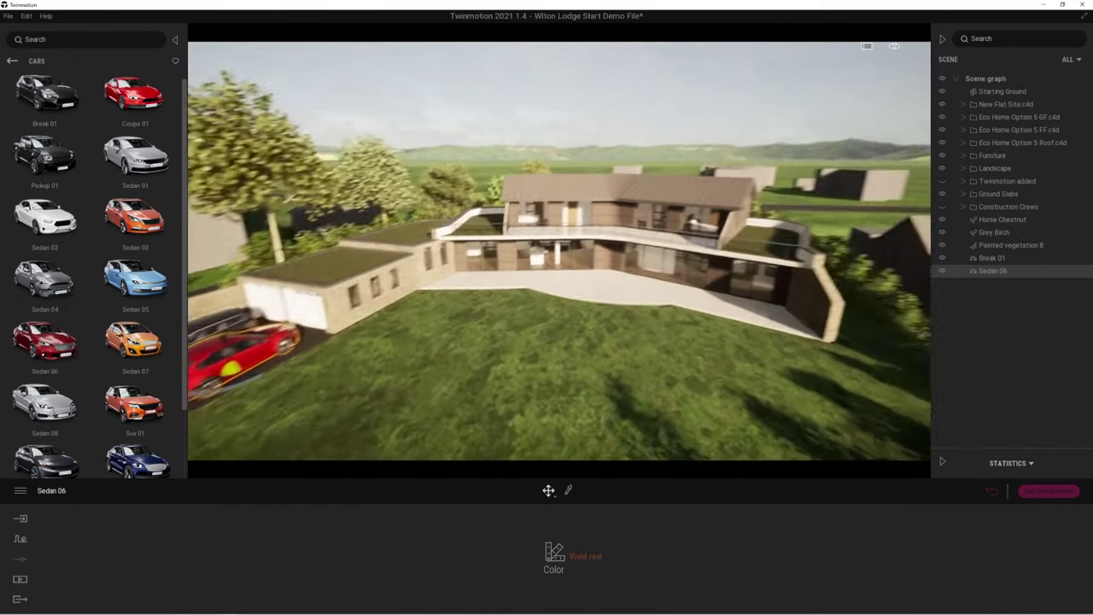
pyautogui.press('w')
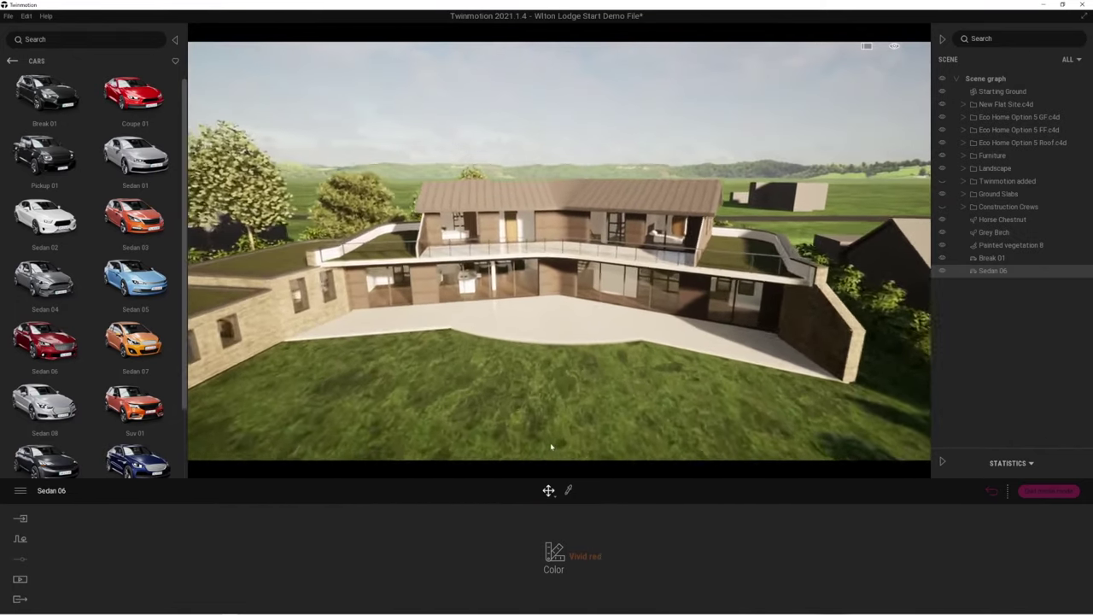
pyautogui.press('q')
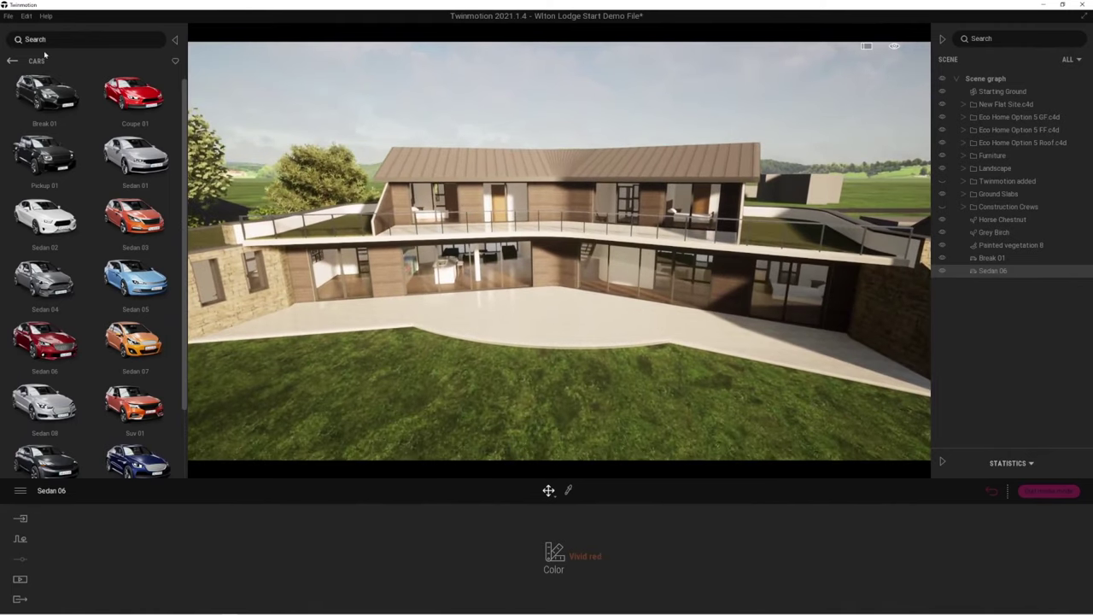
pyautogui.click(12, 61)
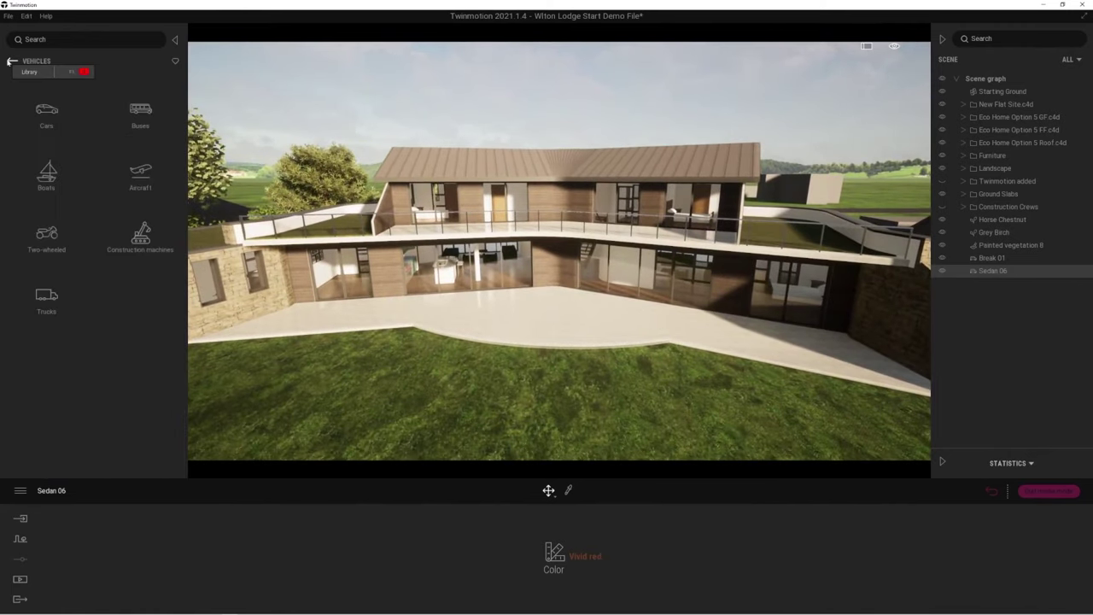
pyautogui.click(12, 62)
pyautogui.click(49, 176)
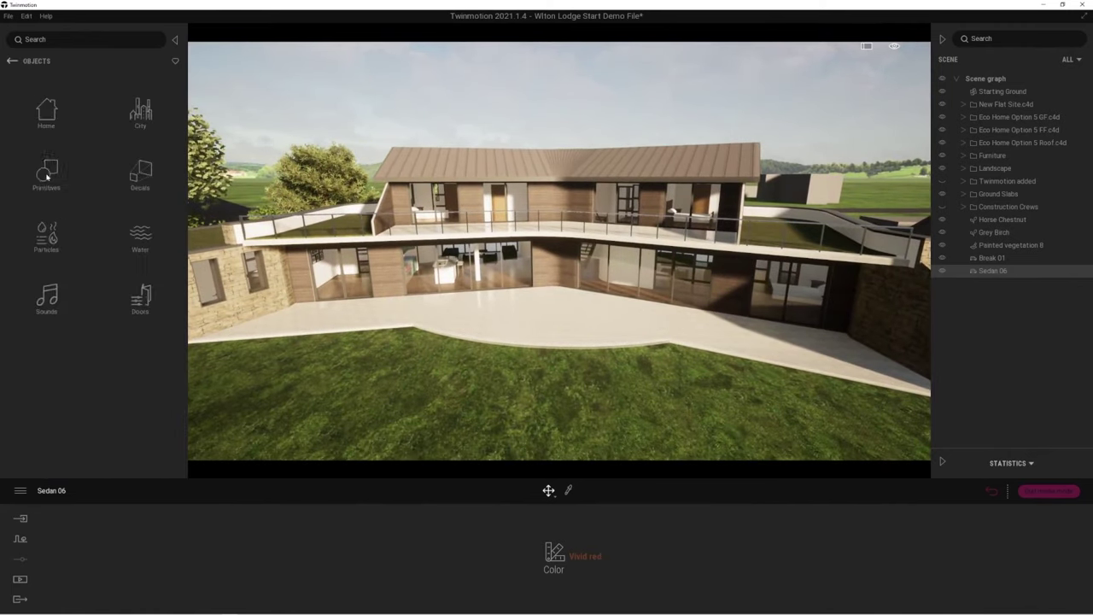
pyautogui.click(48, 113)
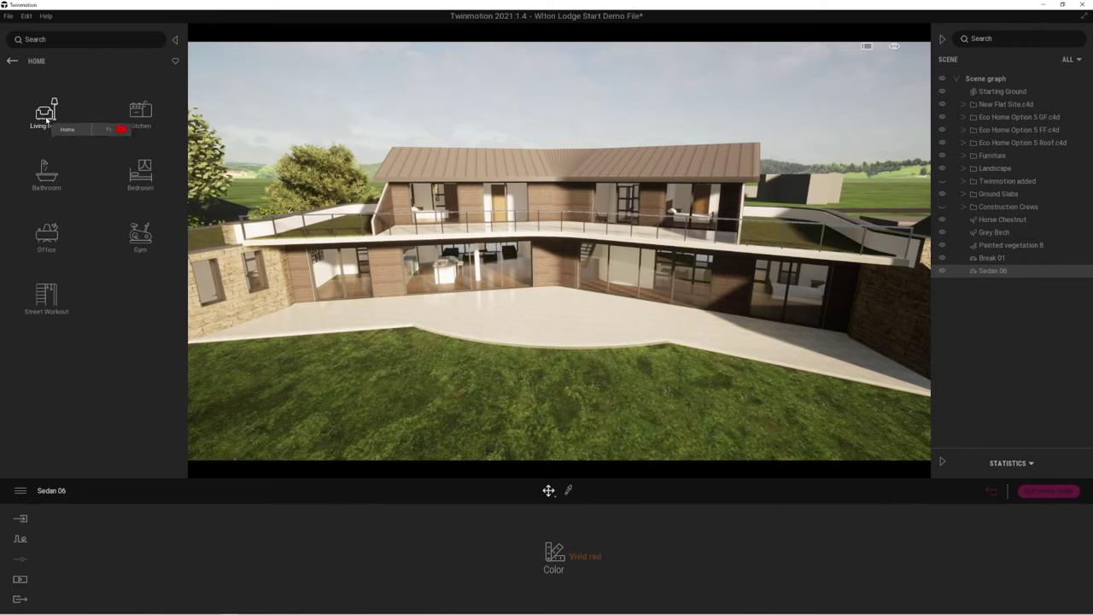
pyautogui.click(47, 119)
pyautogui.click(44, 293)
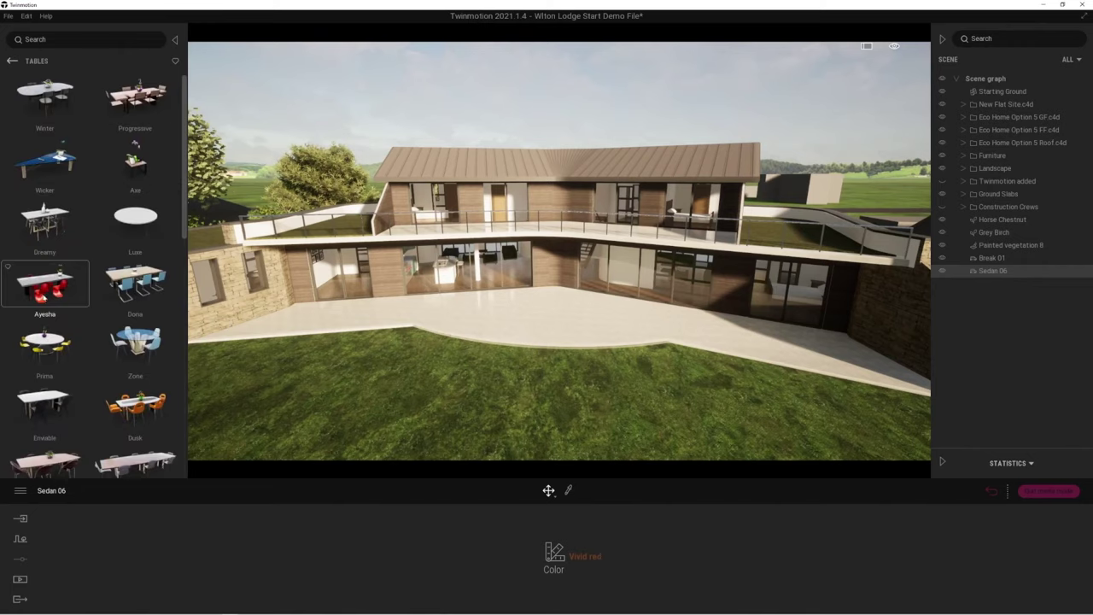
pyautogui.moveTo(135, 97); pyautogui.dragTo(540, 332)
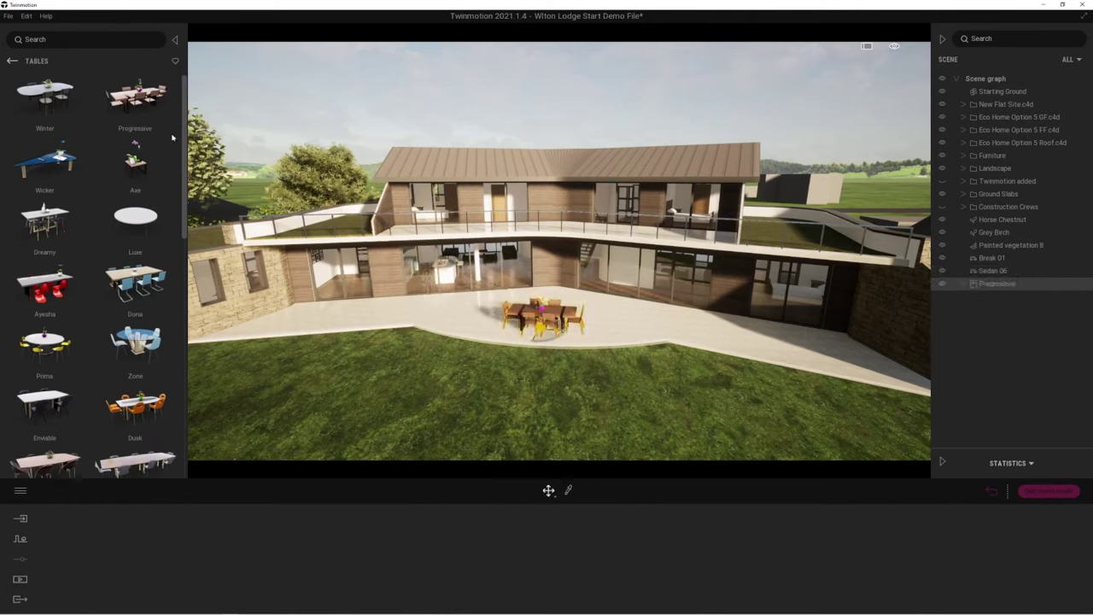
# Place three Yucca and two Dracaena potted plants along the house facade on the terrace.
pyautogui.click(12, 62)
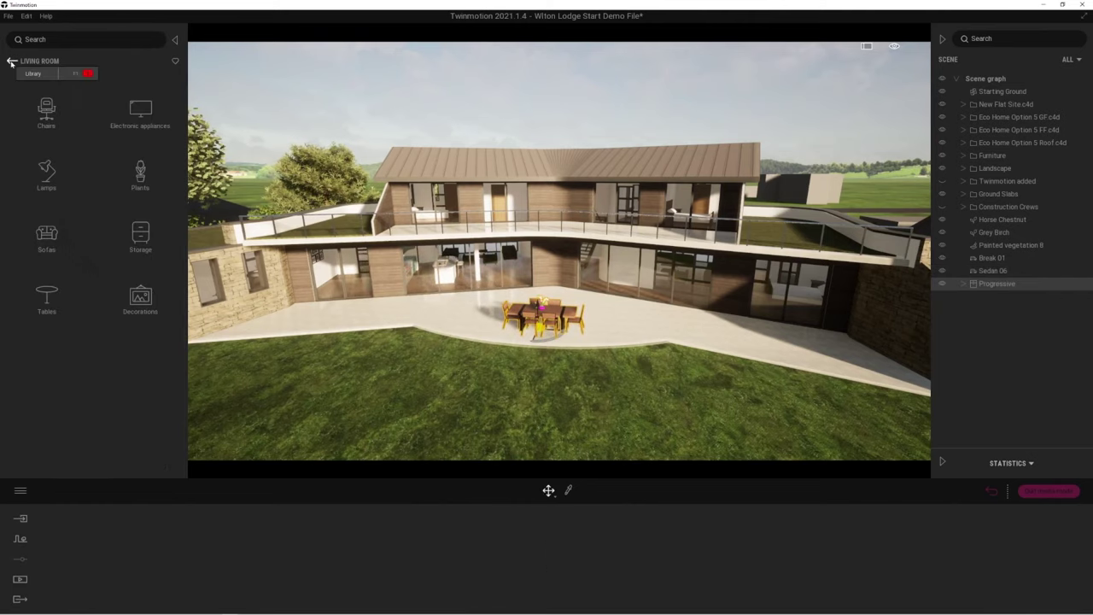
pyautogui.click(140, 169)
pyautogui.scroll(-1, 85, 358)
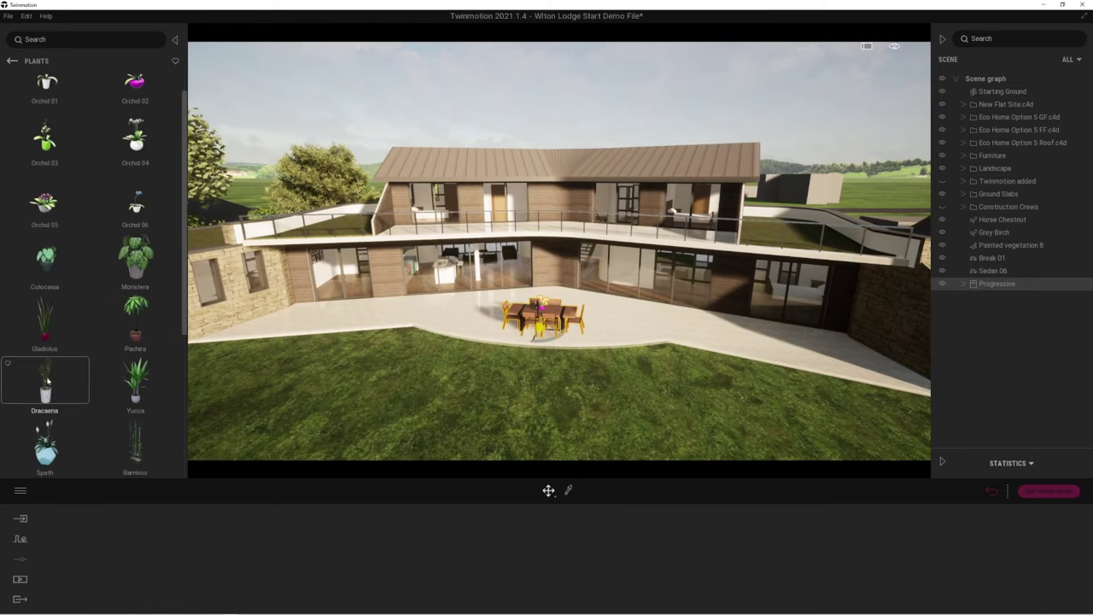
pyautogui.moveTo(48, 396); pyautogui.dragTo(290, 310)
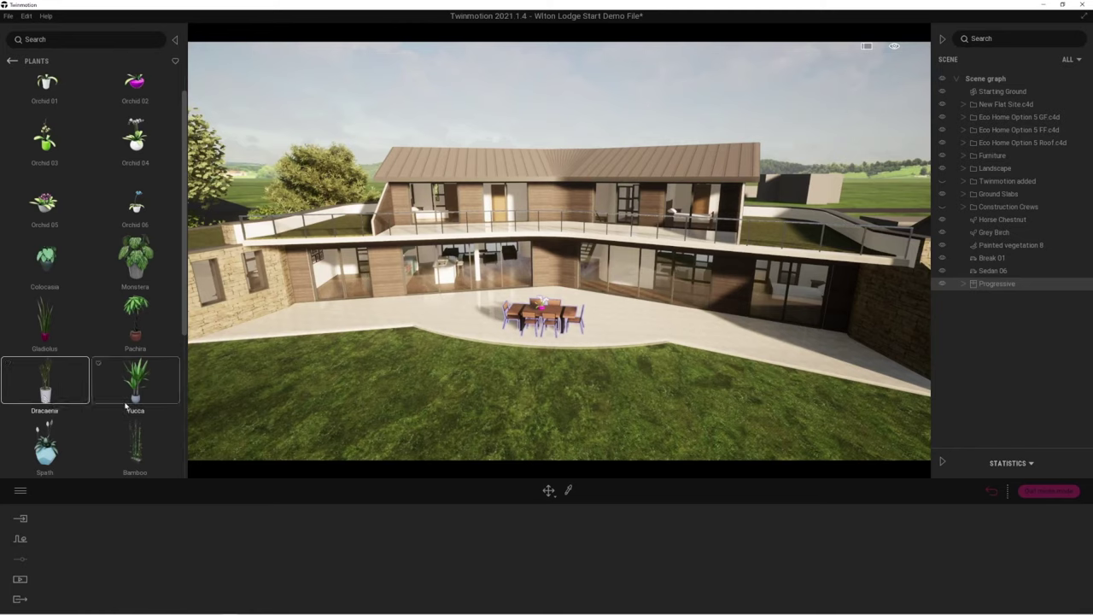
pyautogui.moveTo(219, 343); pyautogui.dragTo(305, 311)
pyautogui.click(304, 311)
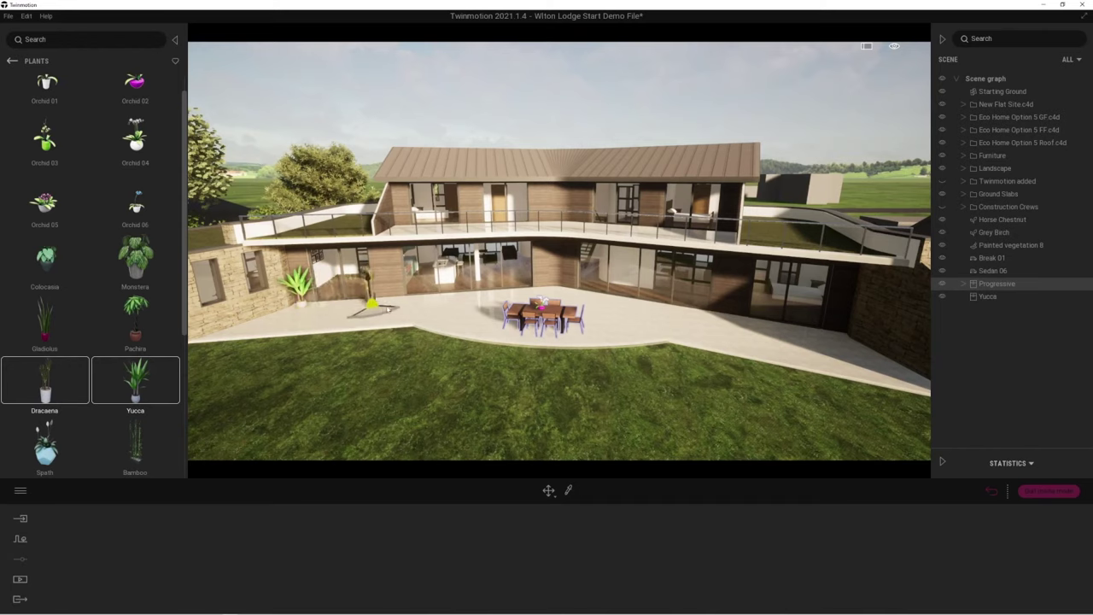
pyautogui.click(393, 302)
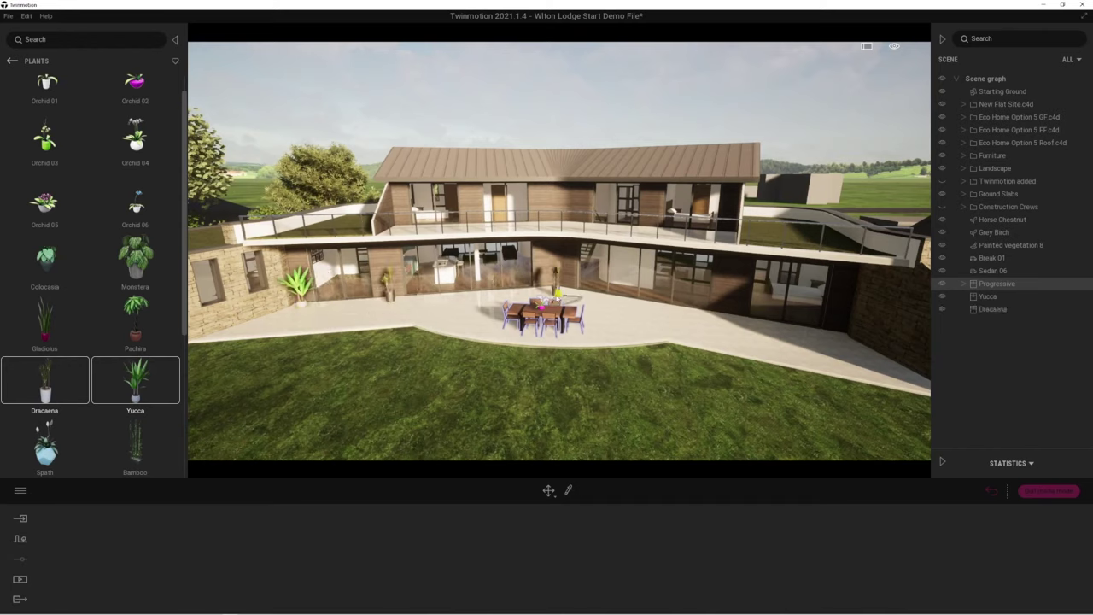
pyautogui.click(556, 293)
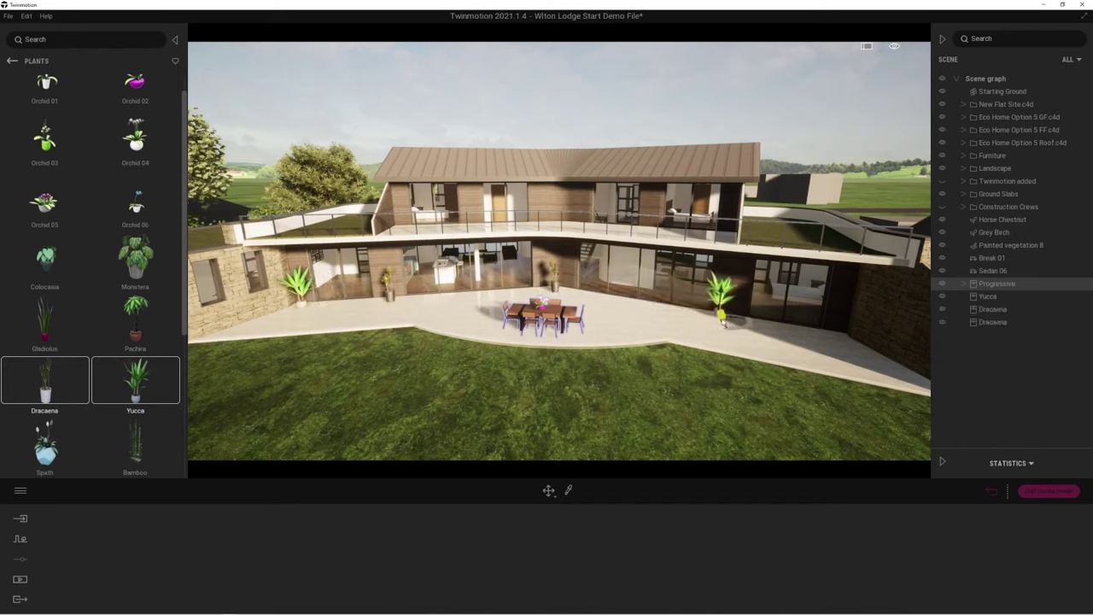
pyautogui.click(728, 316)
pyautogui.click(834, 338)
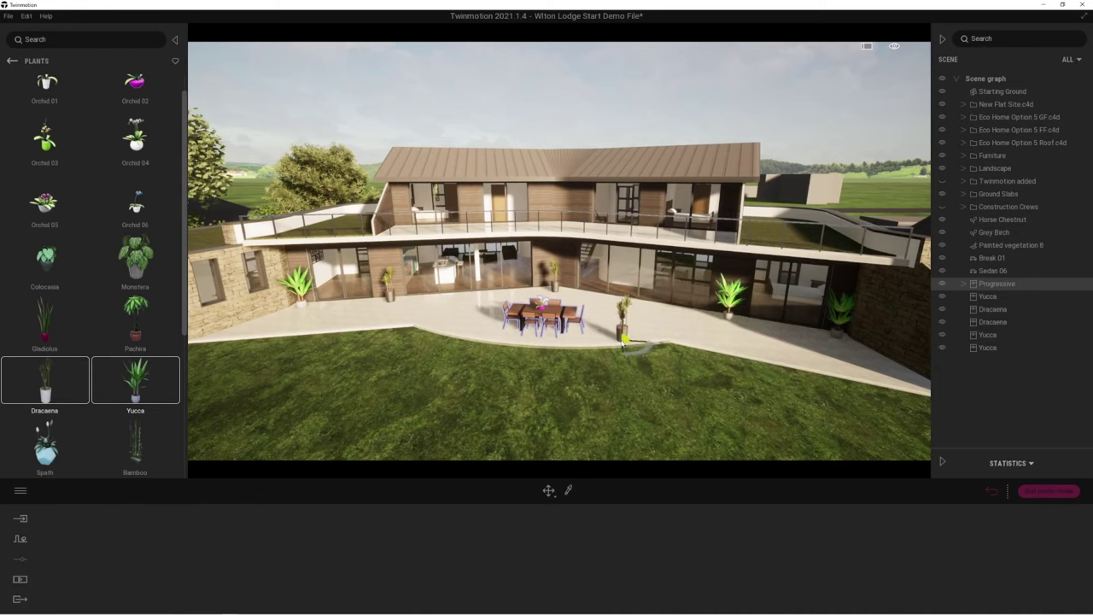
pyautogui.click(53, 390)
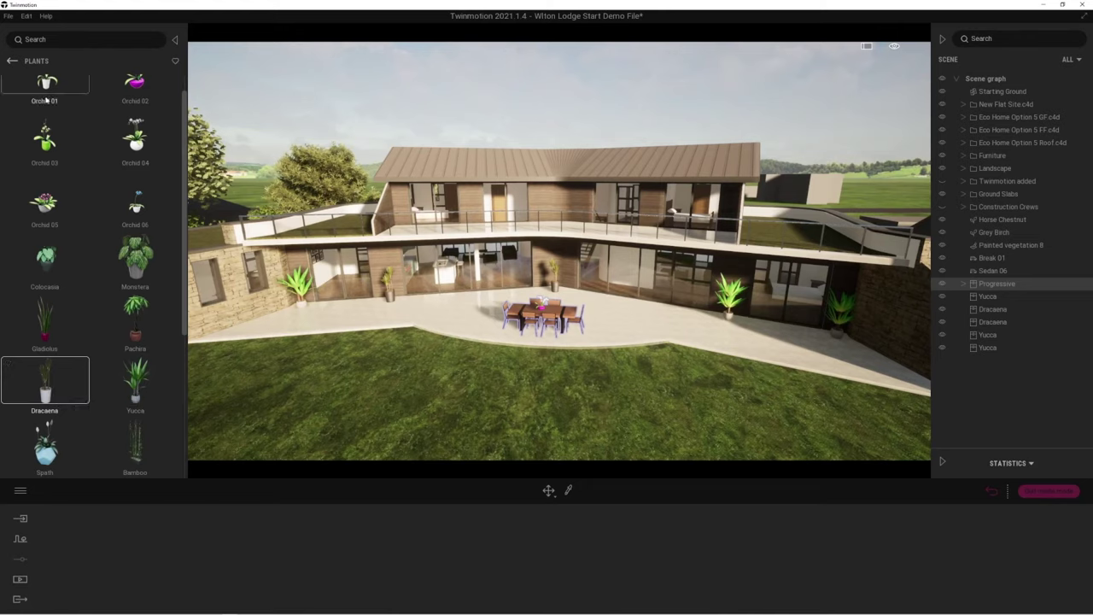
# Place the Chris animated human from the character library on the terrace beside the dining table set.
pyautogui.click(12, 61)
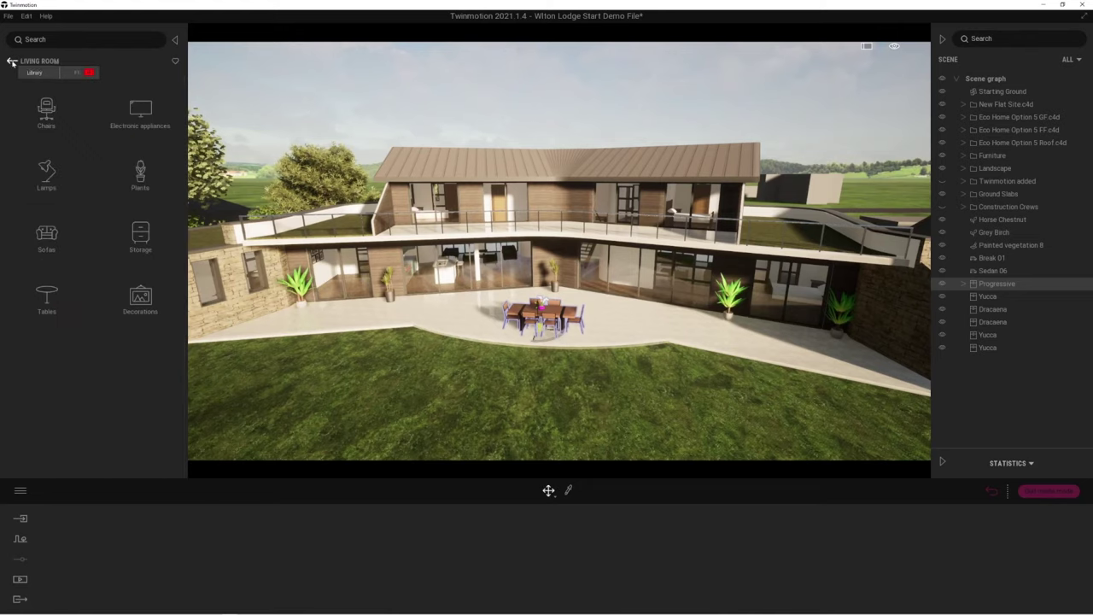
pyautogui.click(12, 62)
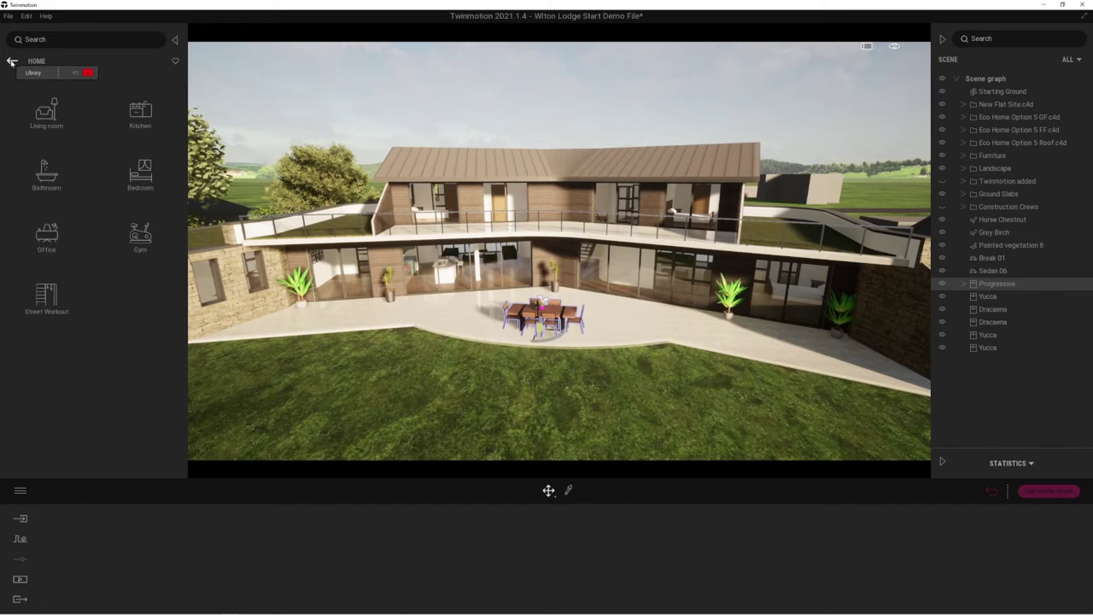
pyautogui.click(12, 61)
pyautogui.click(12, 61)
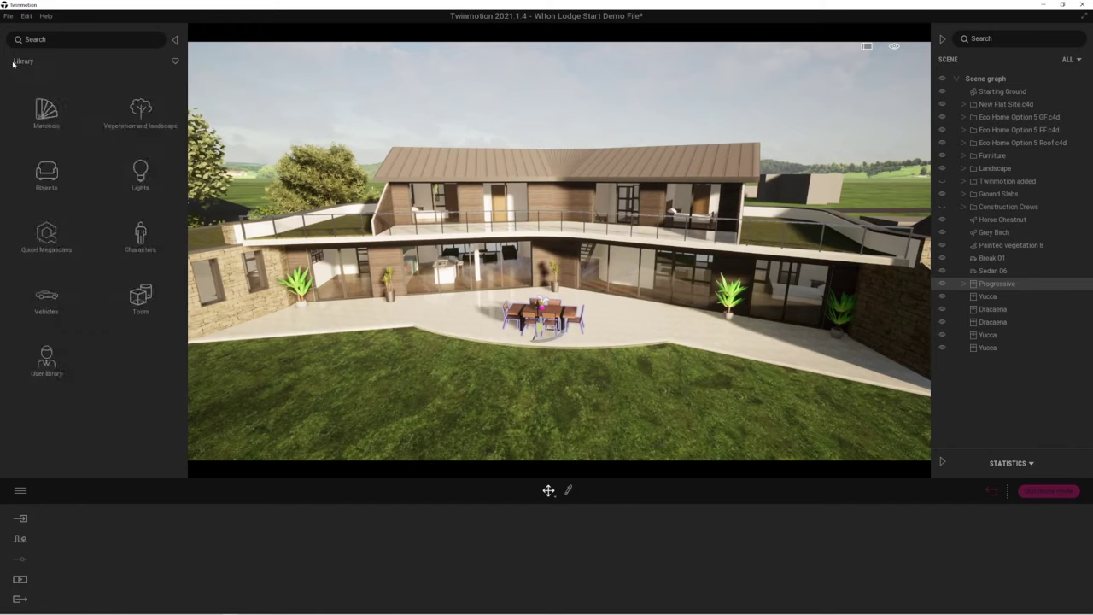
pyautogui.click(136, 238)
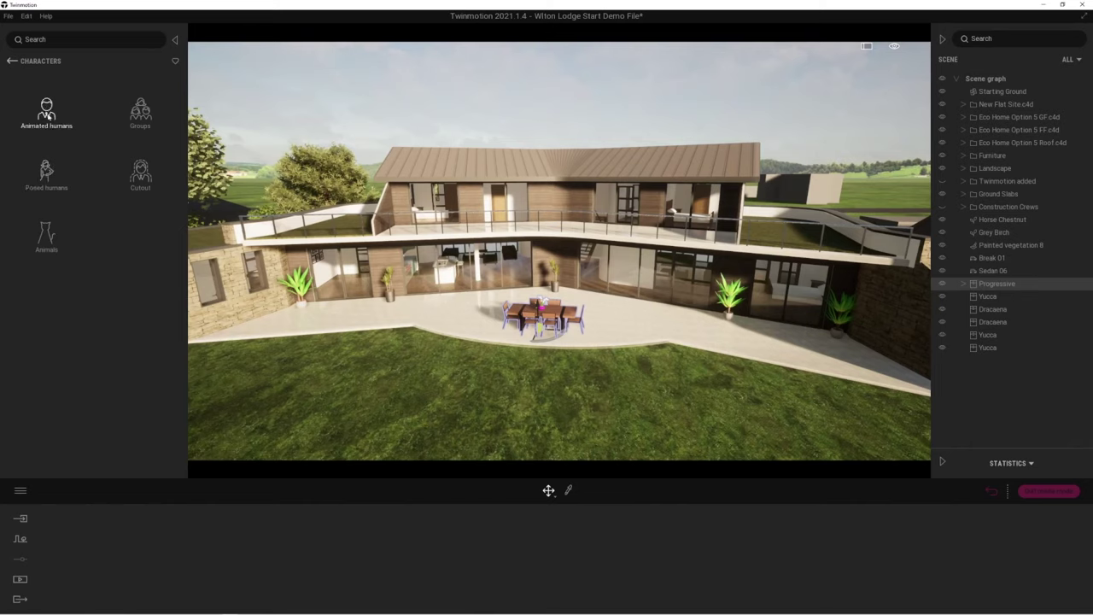
pyautogui.click(47, 111)
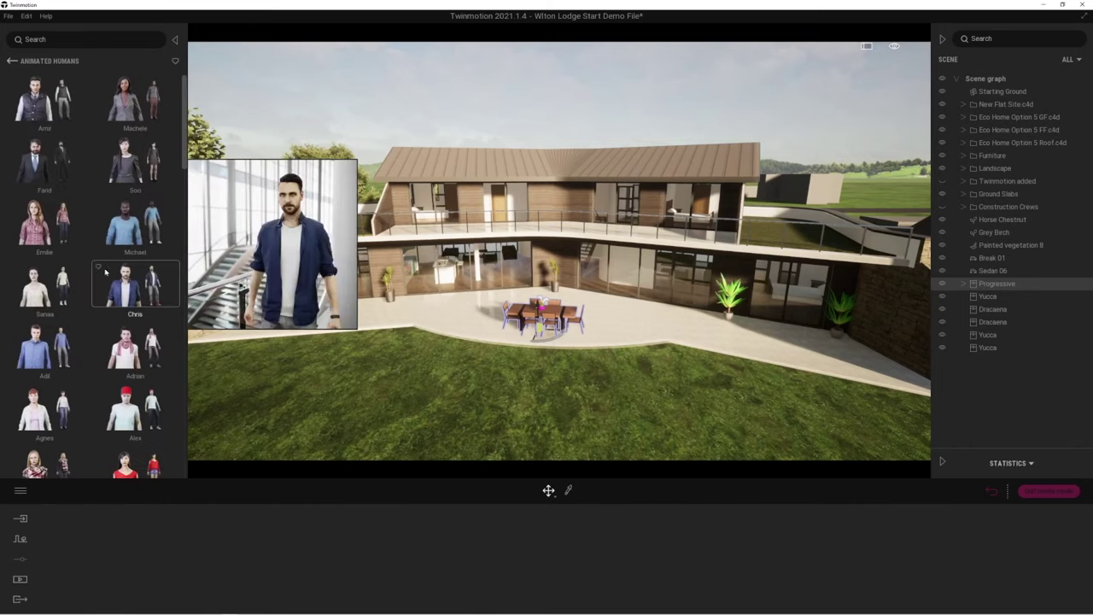
pyautogui.click(139, 286)
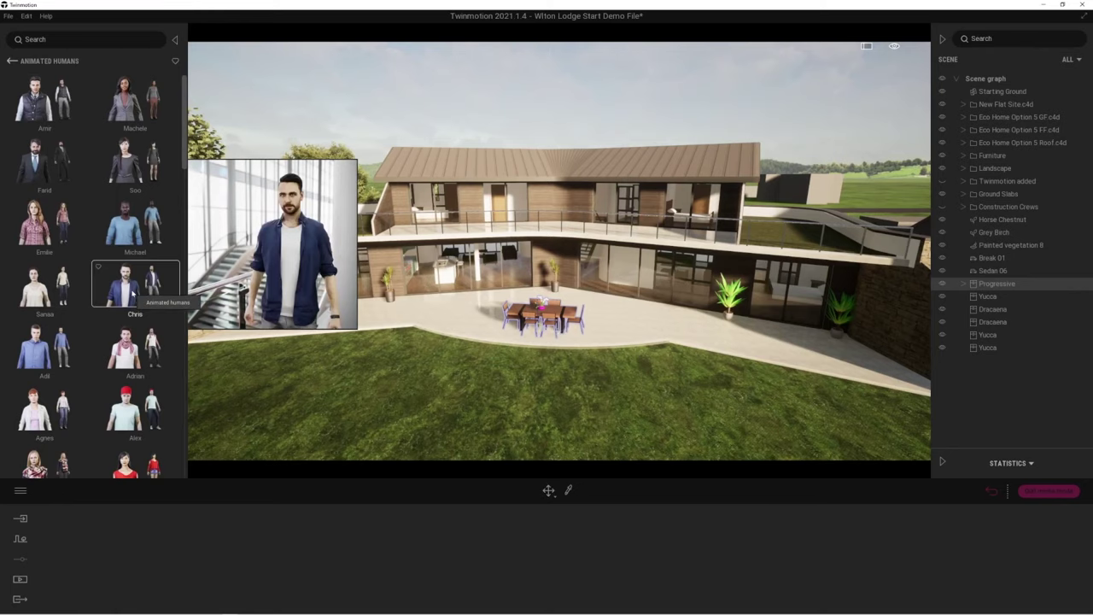
pyautogui.click(480, 326)
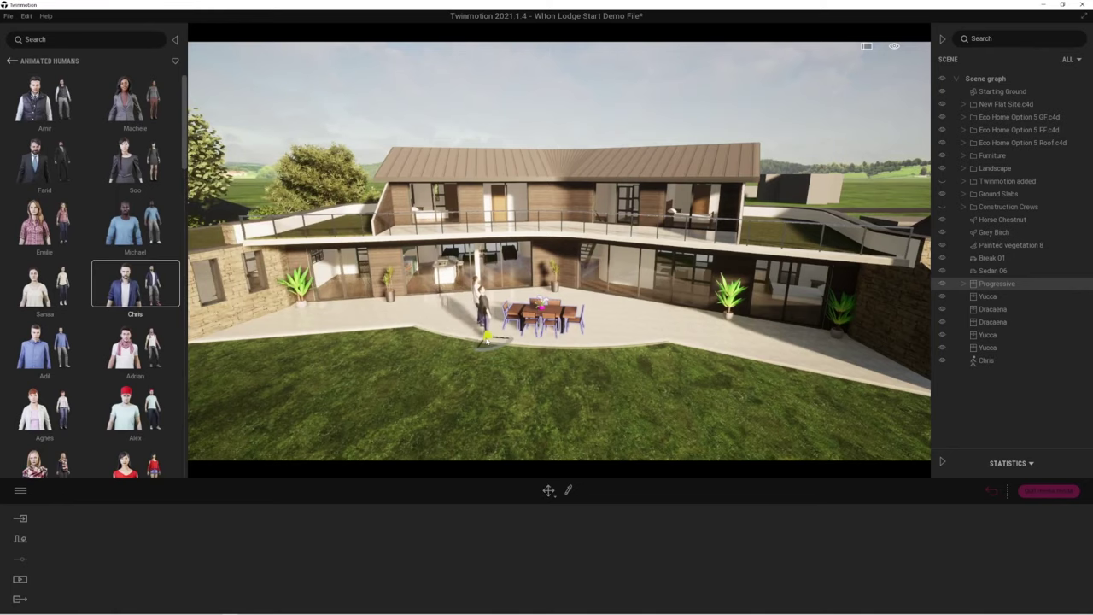
# Set the Chris character's pose to Idle and its animation to Drinking.
pyautogui.press('f')
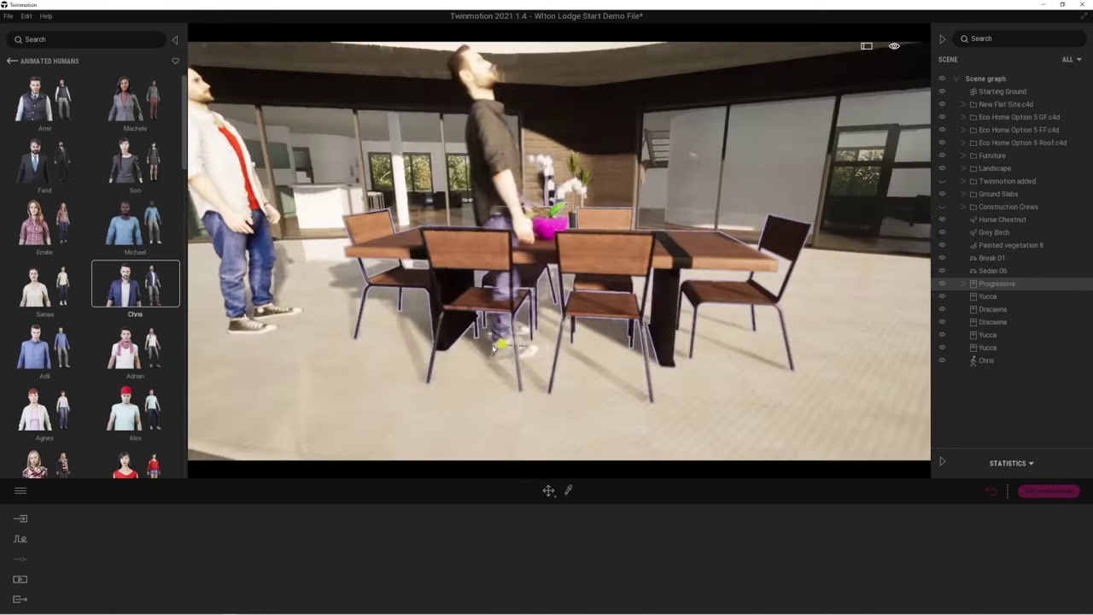
pyautogui.scroll(-3, 442, 337)
pyautogui.scroll(-5, 434, 327)
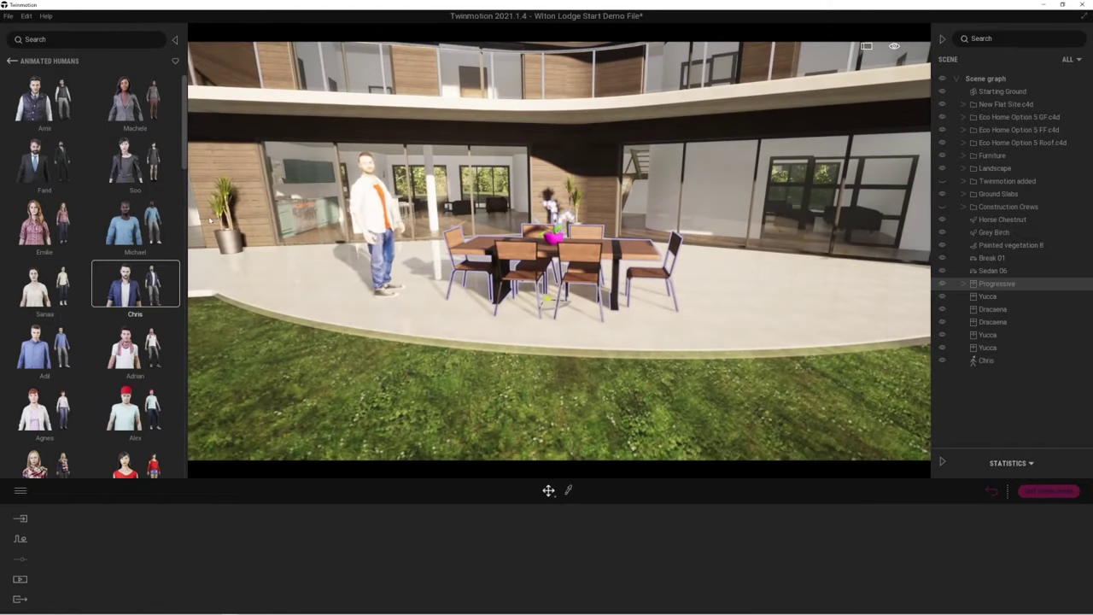
pyautogui.click(388, 234)
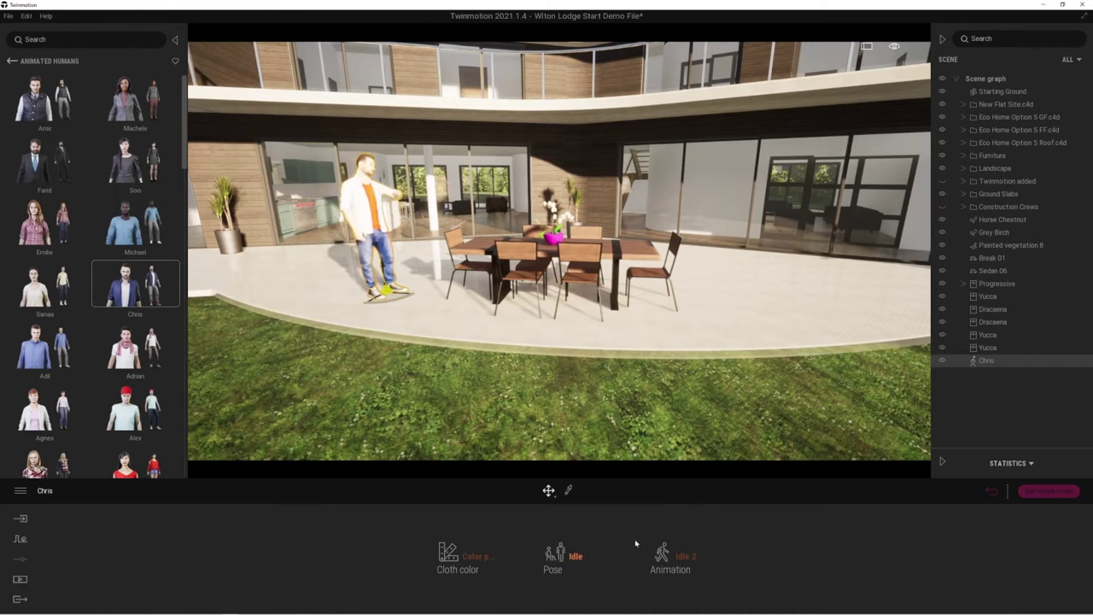
pyautogui.click(573, 556)
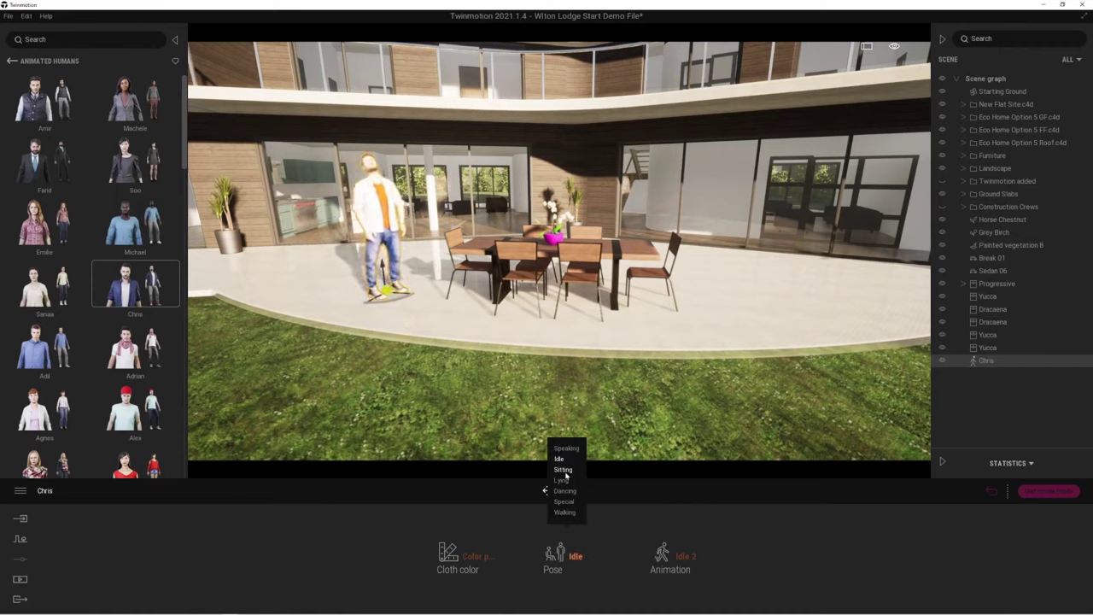
pyautogui.click(563, 470)
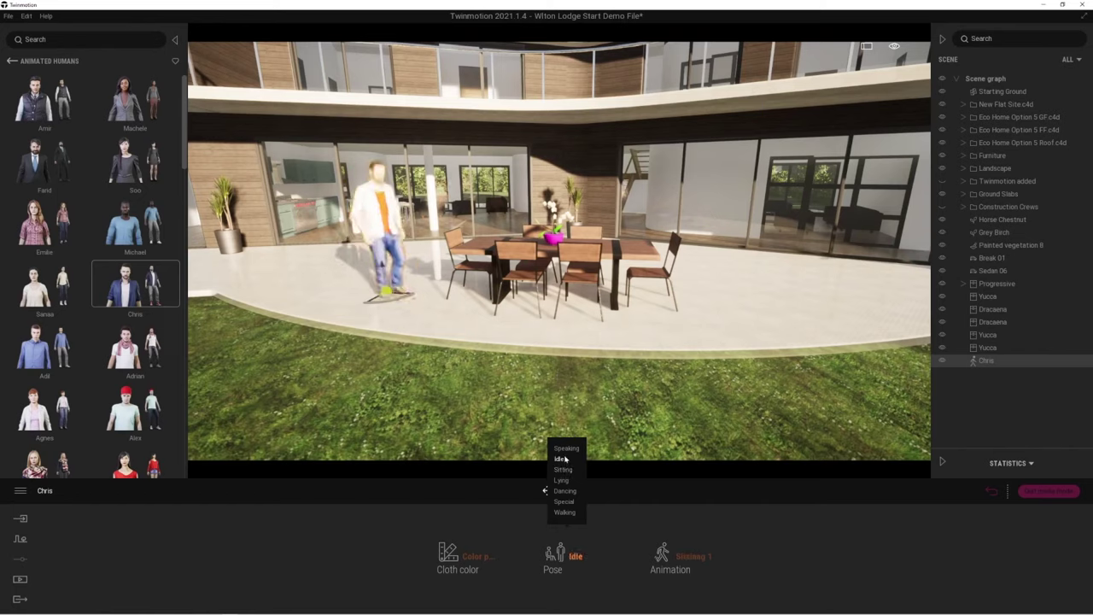
pyautogui.click(565, 459)
pyautogui.click(693, 557)
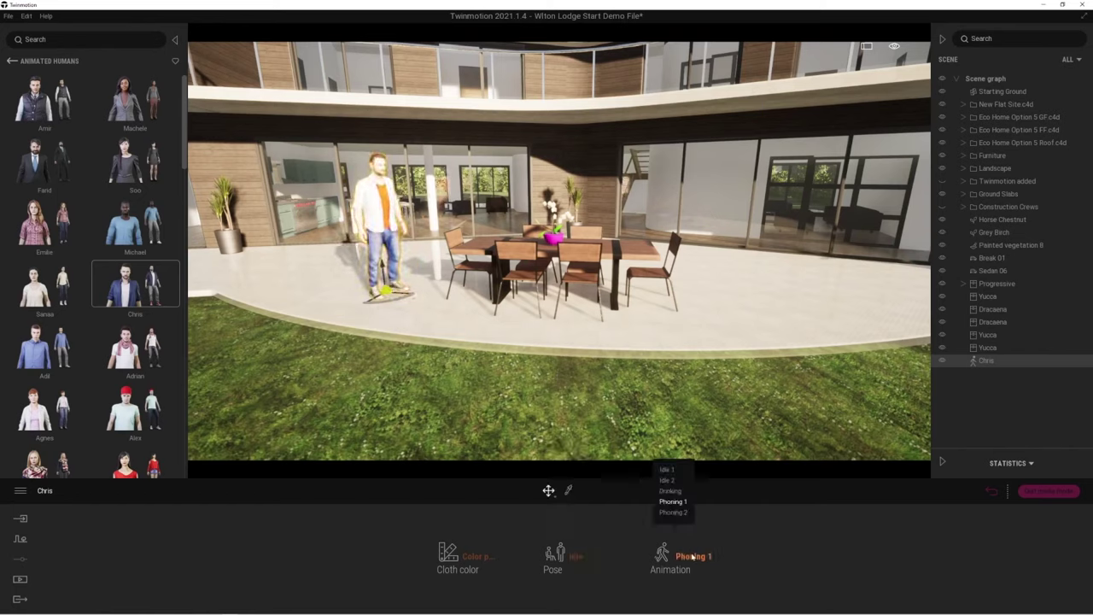
pyautogui.click(672, 492)
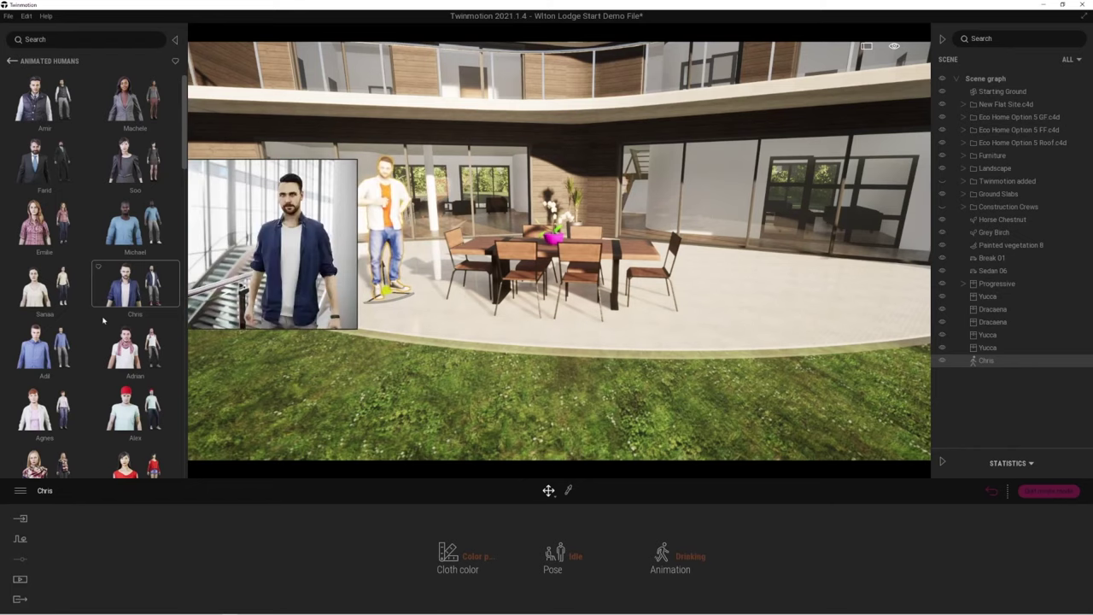
# Add the Alice animated human with the Drinking animation and stand it facing Chris beside the dining table.
pyautogui.scroll(-1, 41, 424)
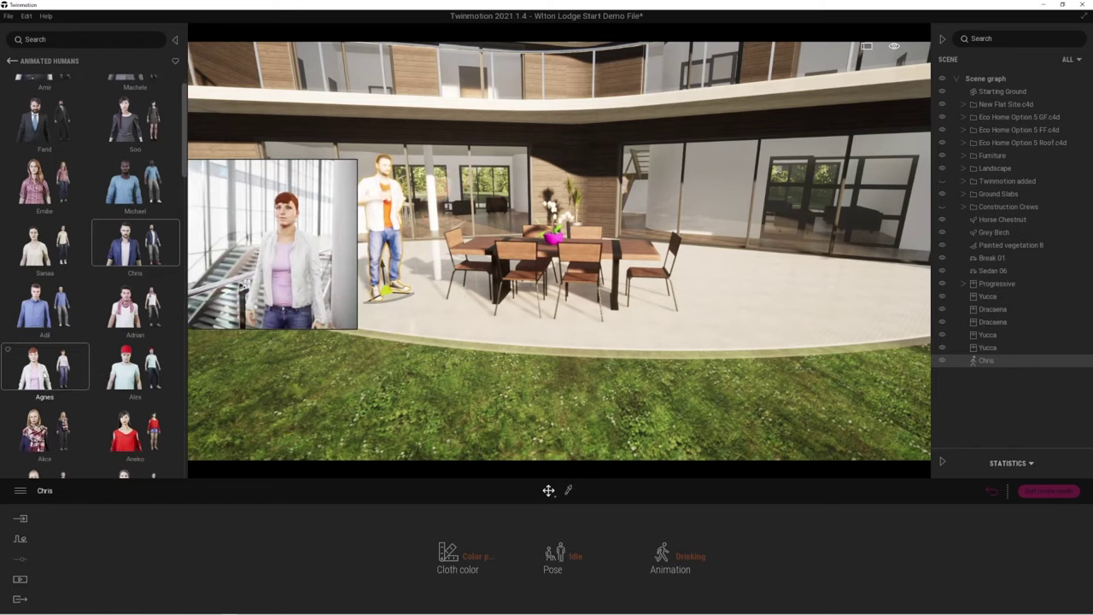
pyautogui.moveTo(392, 357); pyautogui.dragTo(511, 304)
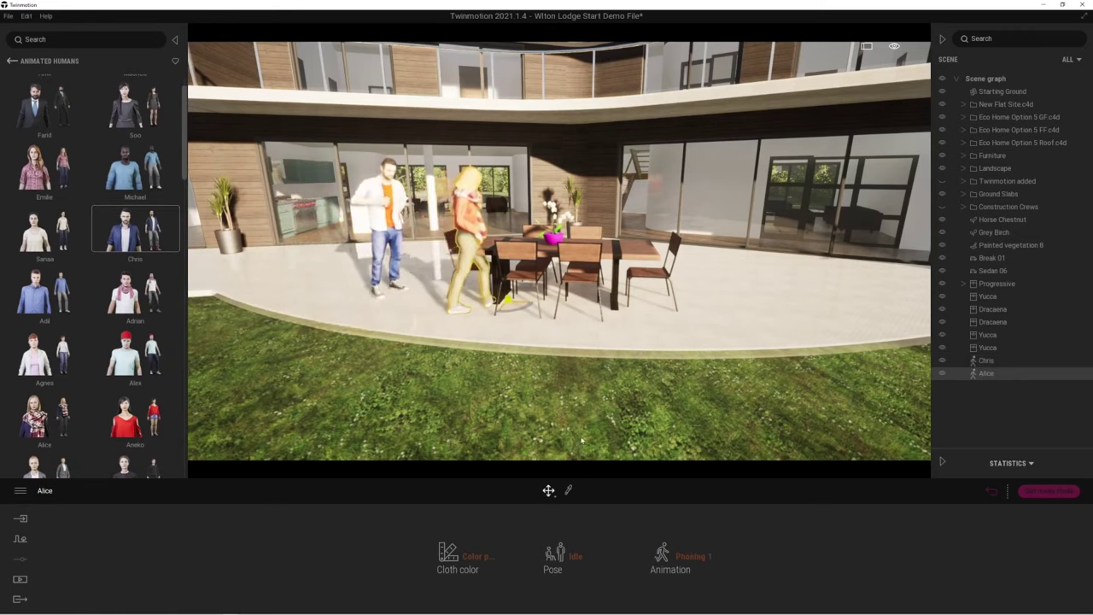
pyautogui.click(693, 556)
pyautogui.click(670, 480)
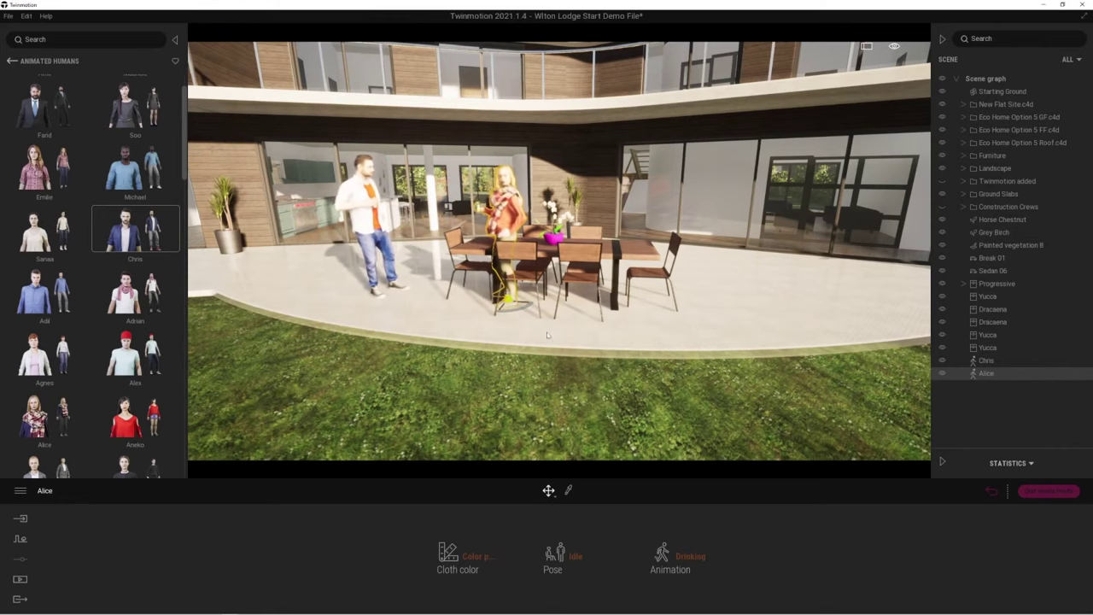
pyautogui.moveTo(507, 299); pyautogui.dragTo(433, 299)
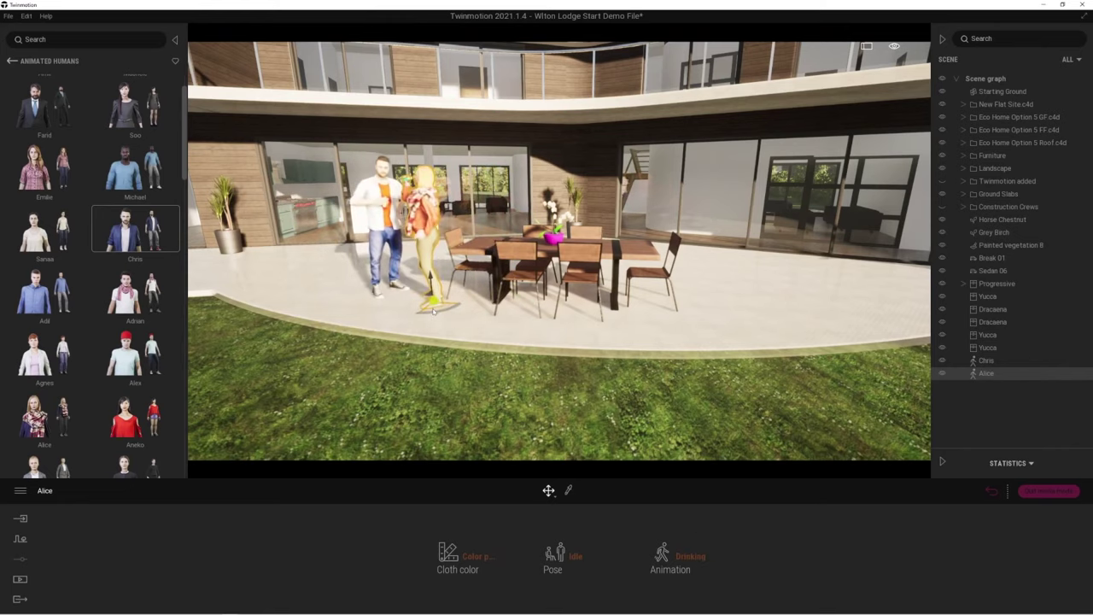
# Select the Chris and Alice characters together, hide them and show them again.
pyautogui.moveTo(432, 299); pyautogui.dragTo(569, 301, button='middle')
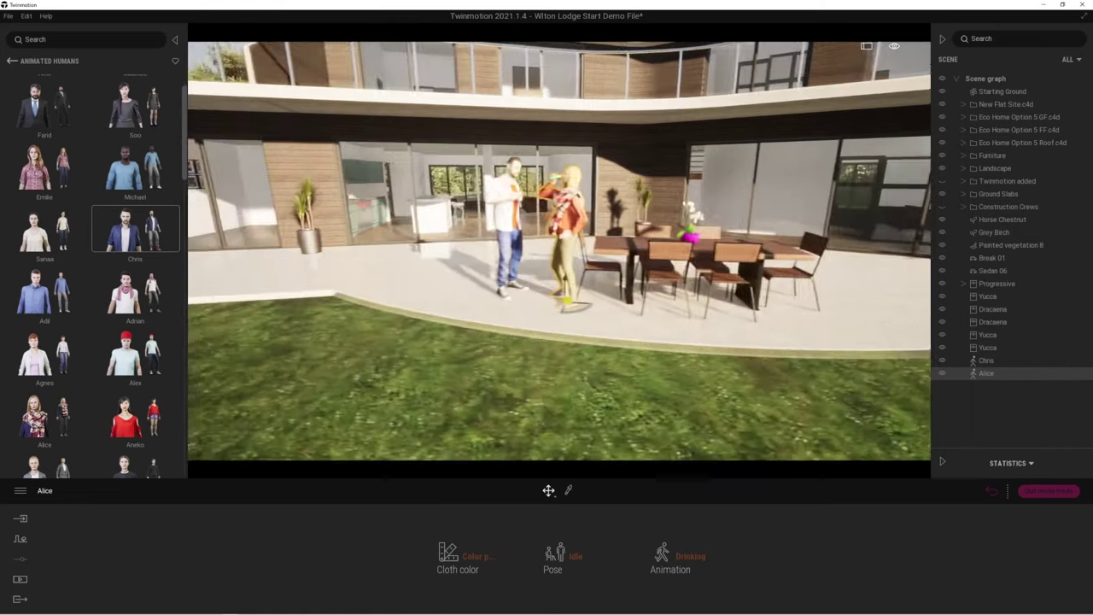
pyautogui.moveTo(773, 299); pyautogui.dragTo(841, 350, button='right')
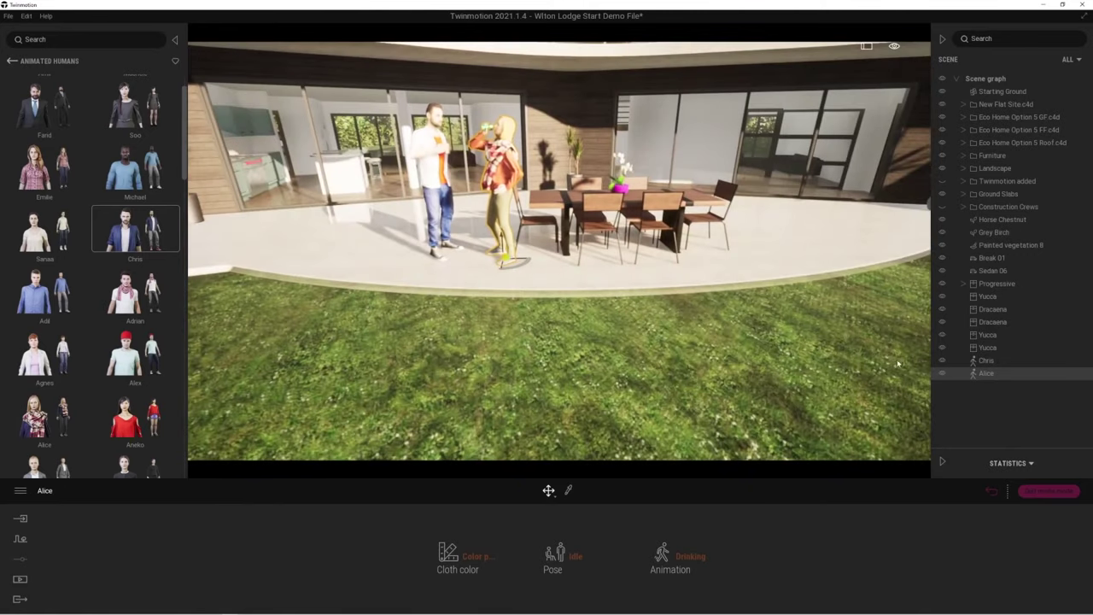
pyautogui.keyDown('ctrl'); pyautogui.click(987, 360); pyautogui.keyUp('ctrl')
pyautogui.click(943, 361)
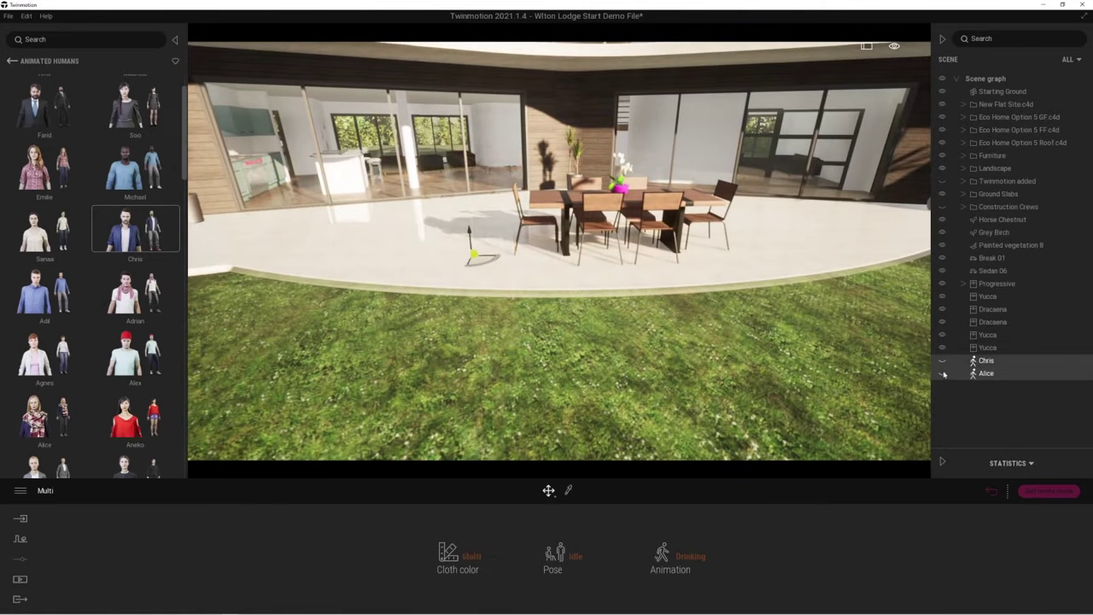
pyautogui.click(943, 373)
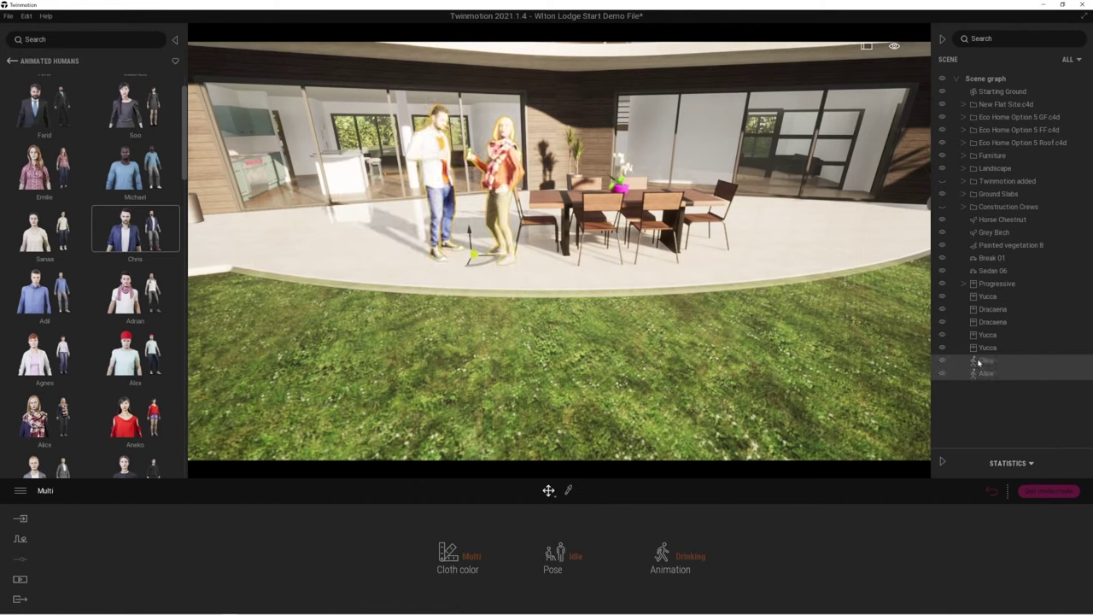
pyautogui.rightClick(979, 364)
pyautogui.click(1052, 349)
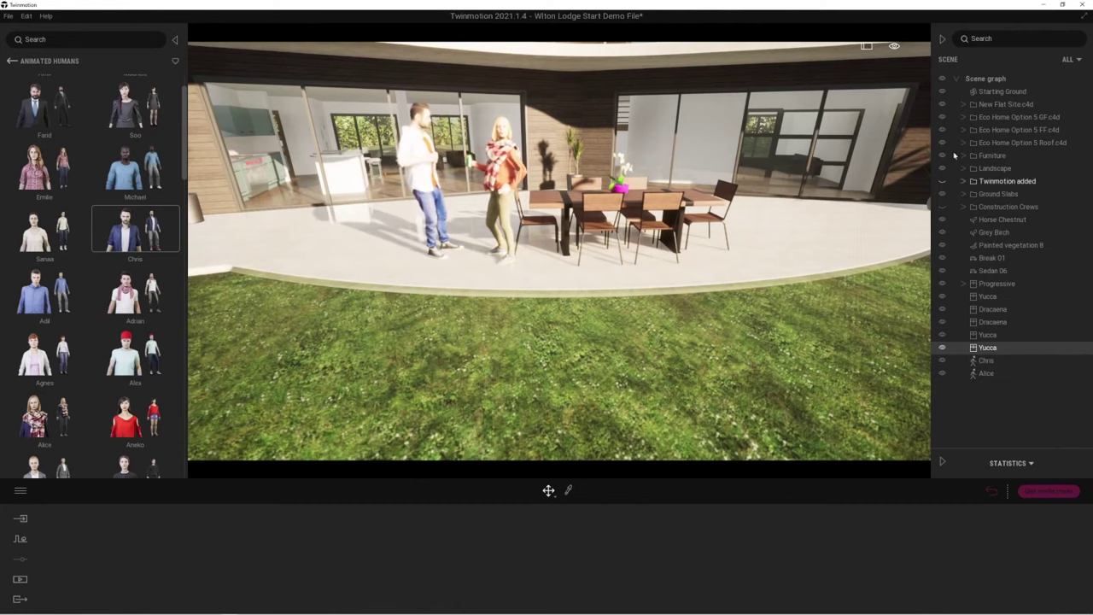
# Pick the terrace paving material and change its color to a darker grey, 7C767C.
pyautogui.moveTo(683, 376); pyautogui.dragTo(726, 277, button='right')
pyautogui.moveTo(731, 428); pyautogui.dragTo(656, 415, button='right')
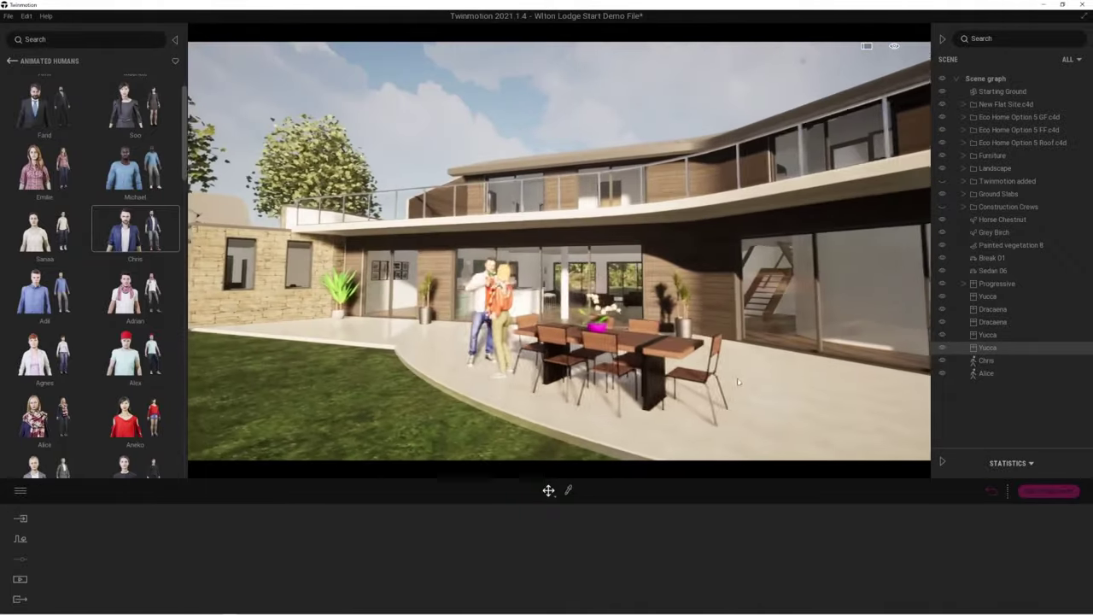
pyautogui.moveTo(655, 415); pyautogui.dragTo(635, 406)
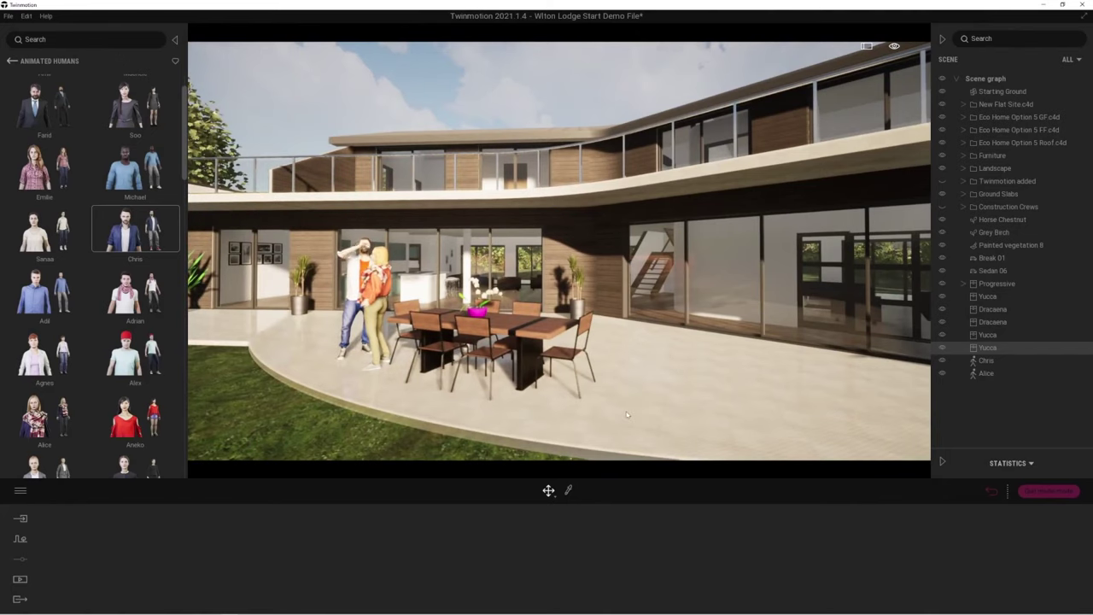
pyautogui.moveTo(627, 416); pyautogui.dragTo(544, 390)
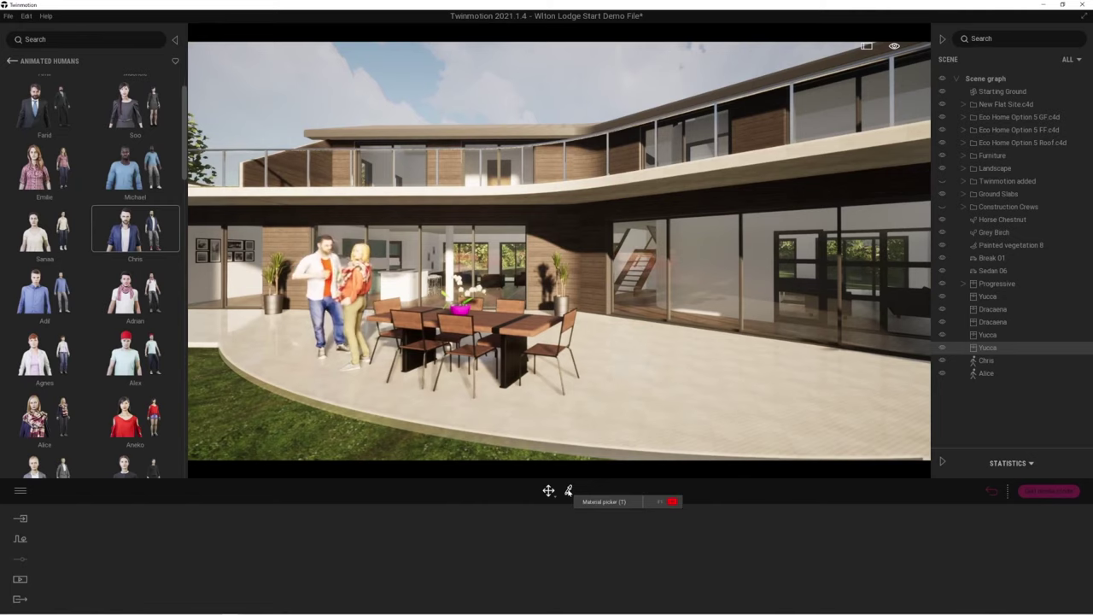
pyautogui.click(569, 491)
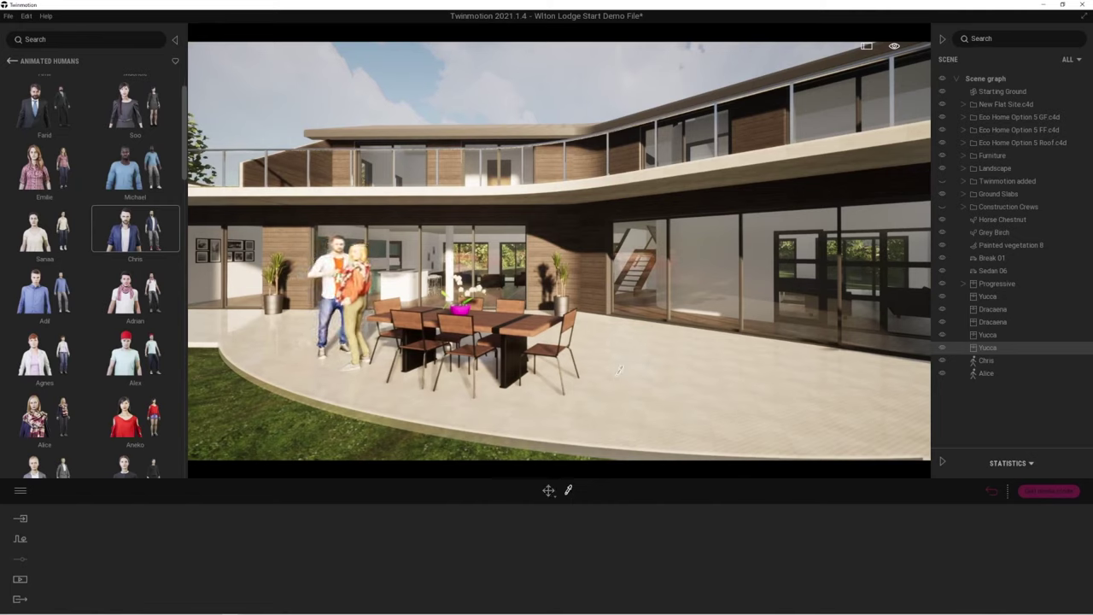
pyautogui.click(619, 371)
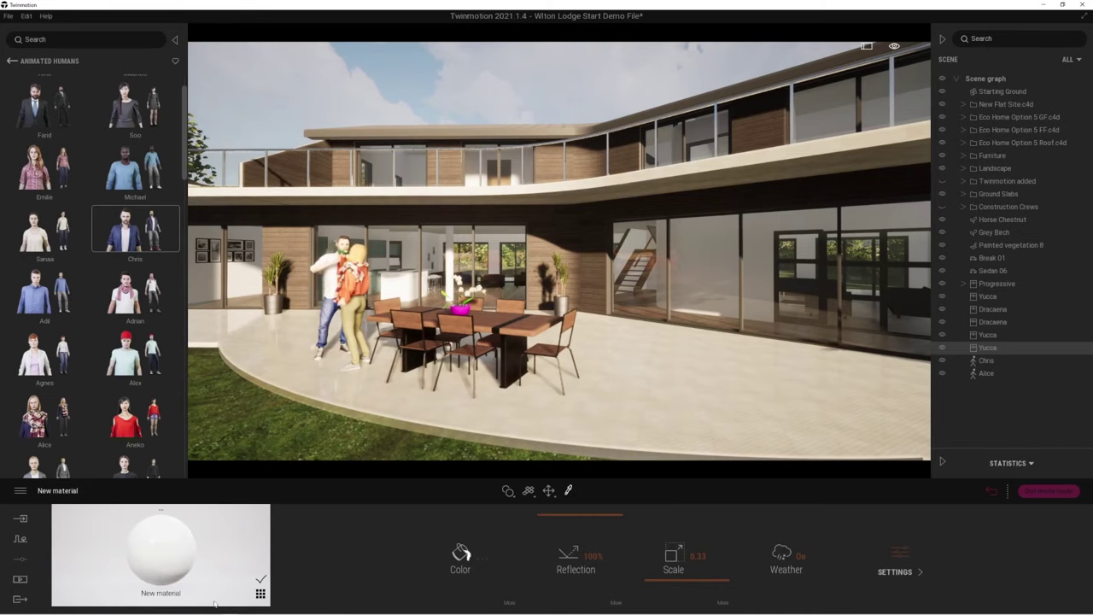
pyautogui.click(483, 561)
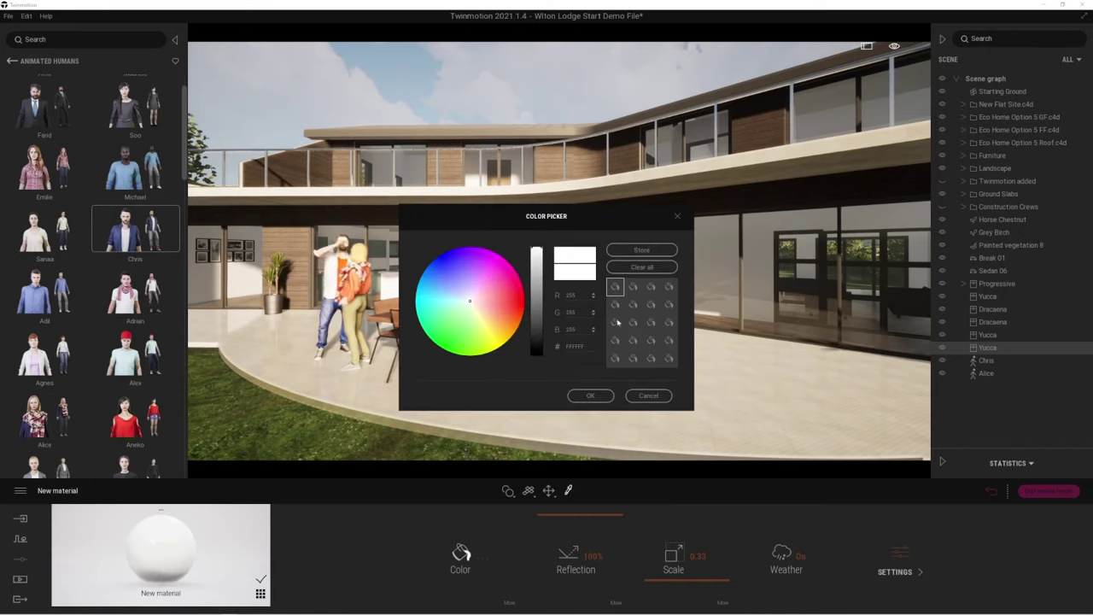
pyautogui.moveTo(604, 240); pyautogui.dragTo(833, 152)
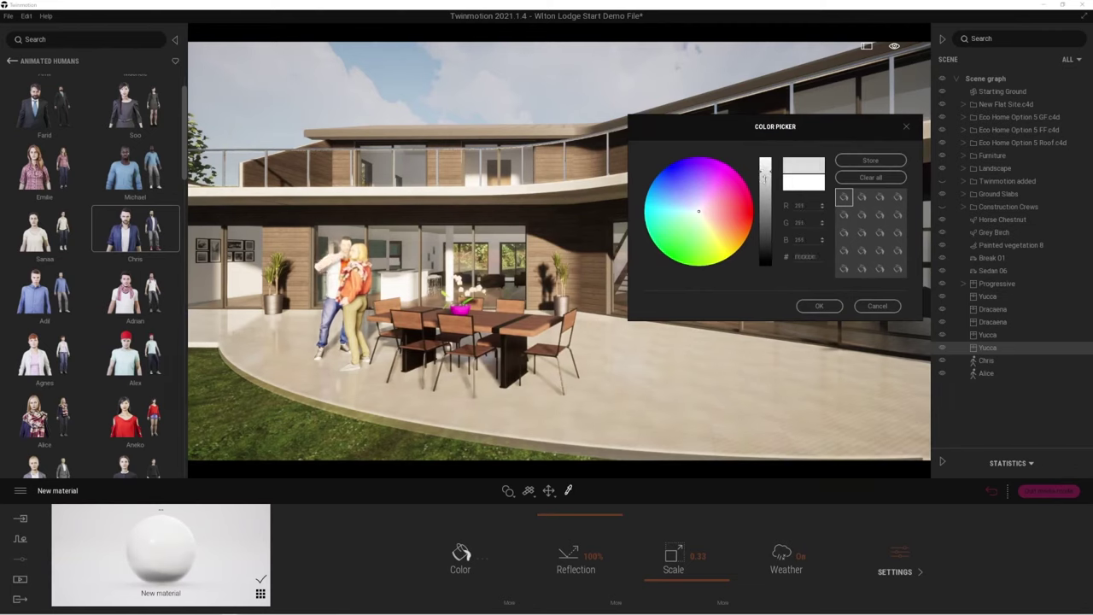
pyautogui.click(766, 185)
pyautogui.moveTo(767, 186); pyautogui.dragTo(768, 205)
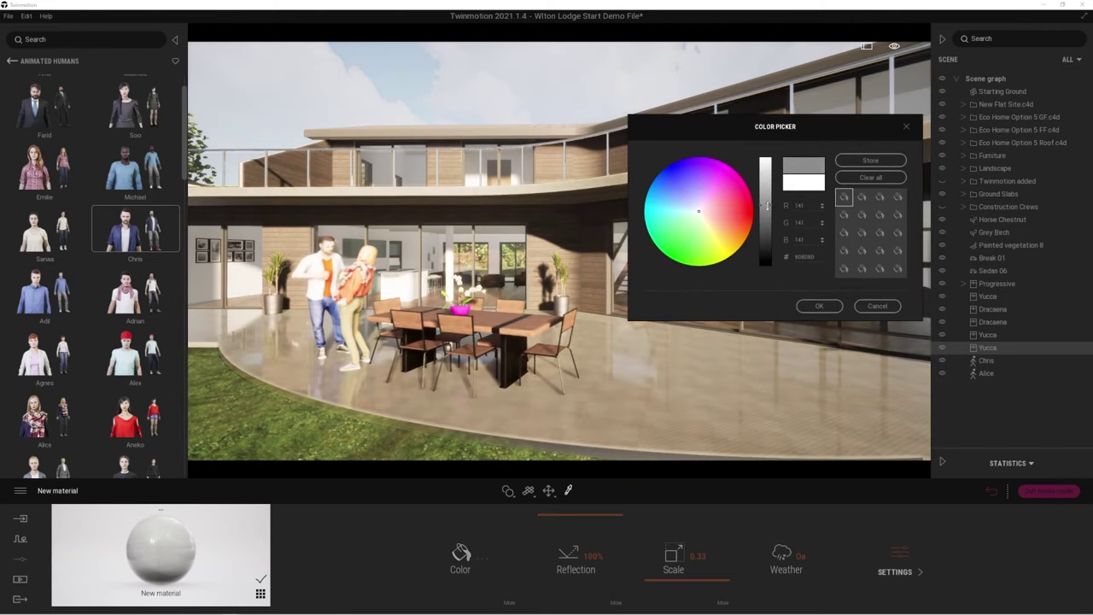
pyautogui.moveTo(694, 208)
pyautogui.mouseDown()
pyautogui.moveTo(682, 208)
pyautogui.moveTo(695, 217)
pyautogui.mouseUp()
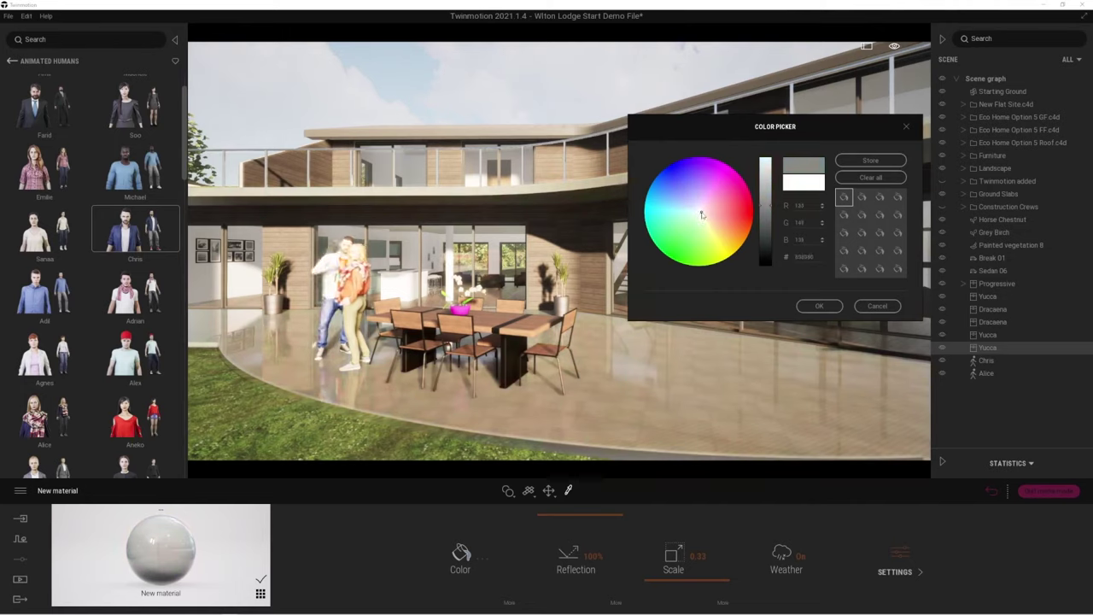
pyautogui.moveTo(767, 211); pyautogui.dragTo(770, 214)
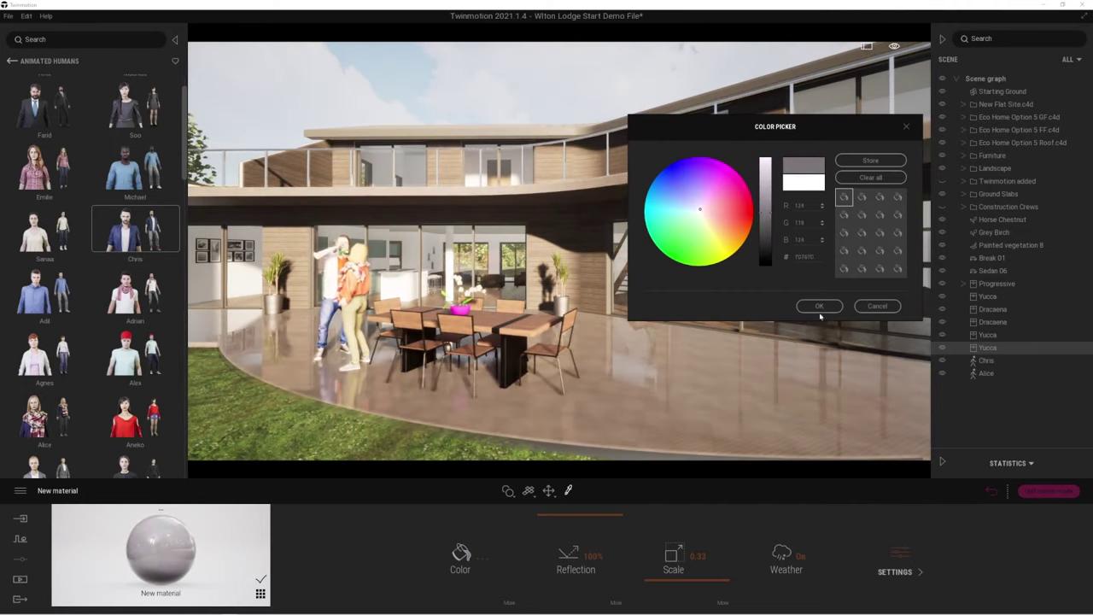
pyautogui.click(819, 308)
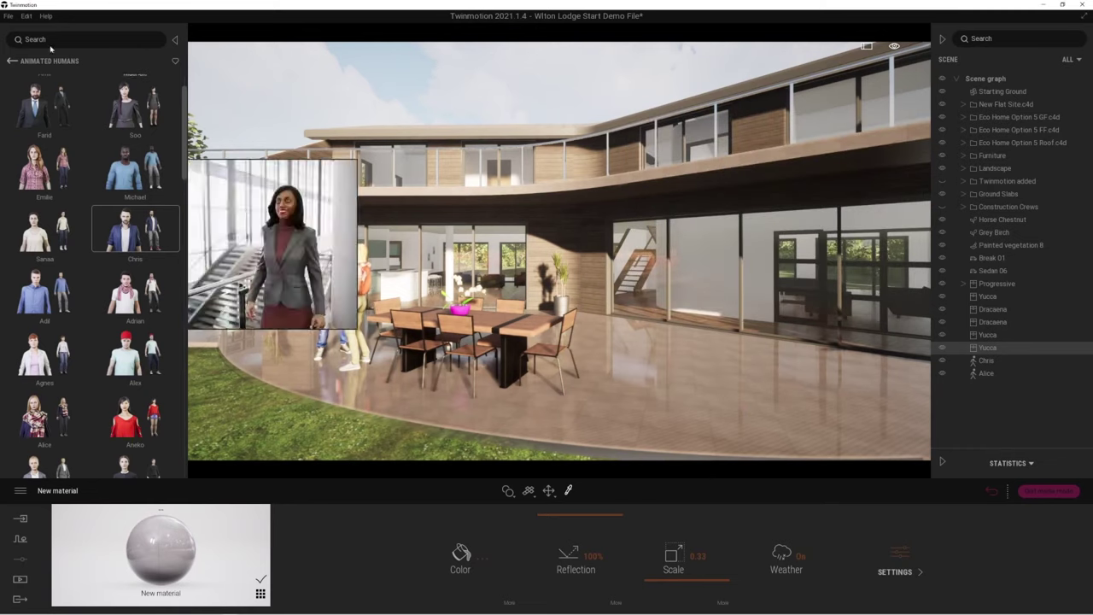
# Replace the terrace paving material with Poured concrete 03 from the library's concrete materials.
pyautogui.click(11, 62)
pyautogui.click(11, 62)
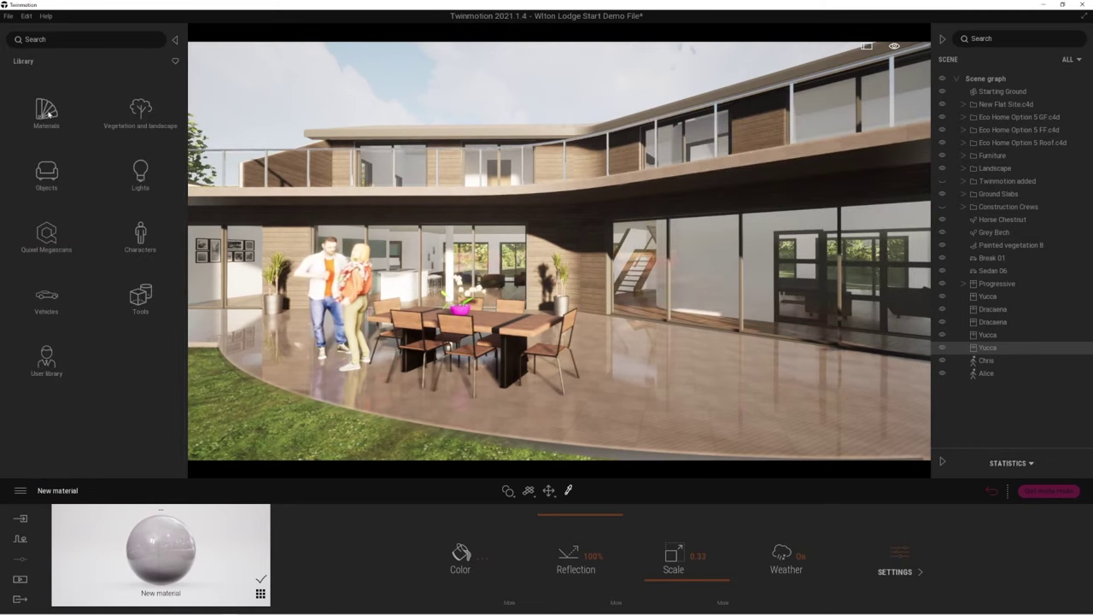
pyautogui.click(47, 117)
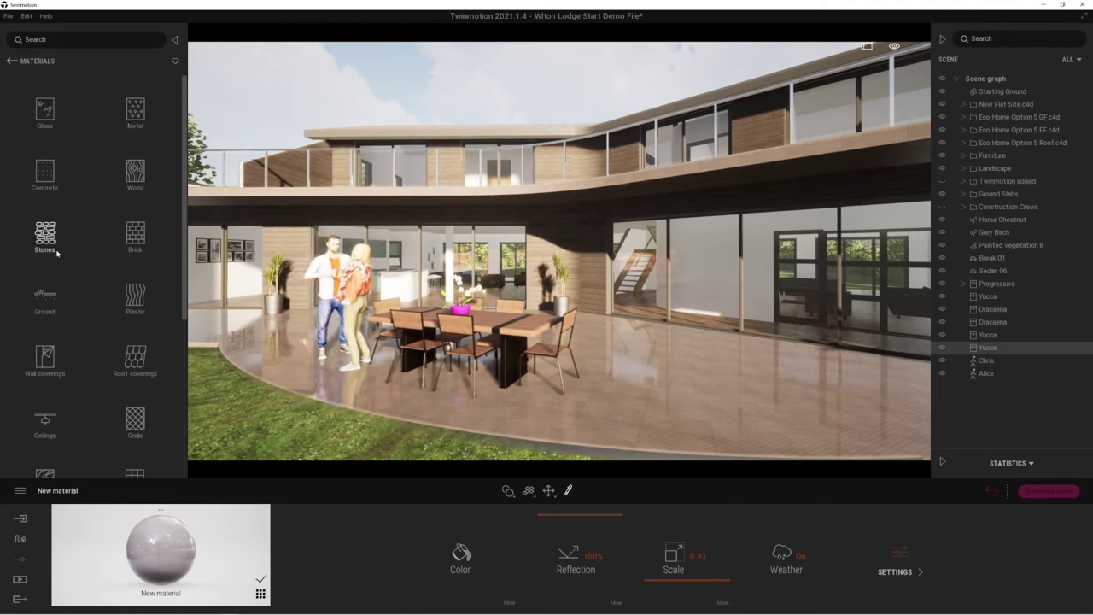
pyautogui.click(44, 173)
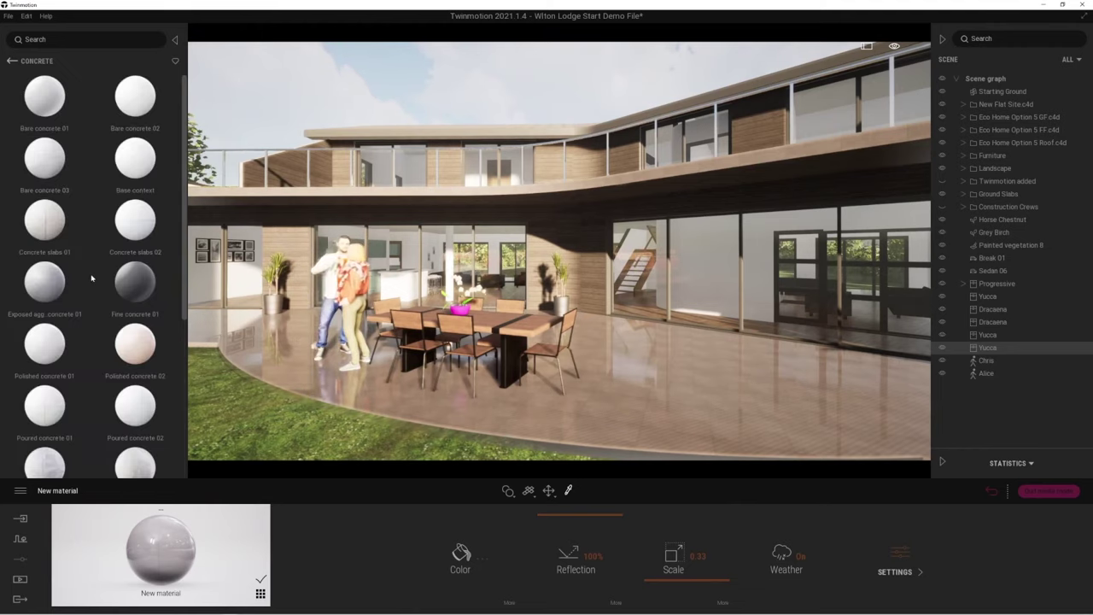
pyautogui.scroll(-3, 183, 423)
pyautogui.moveTo(182, 423); pyautogui.dragTo(182, 460)
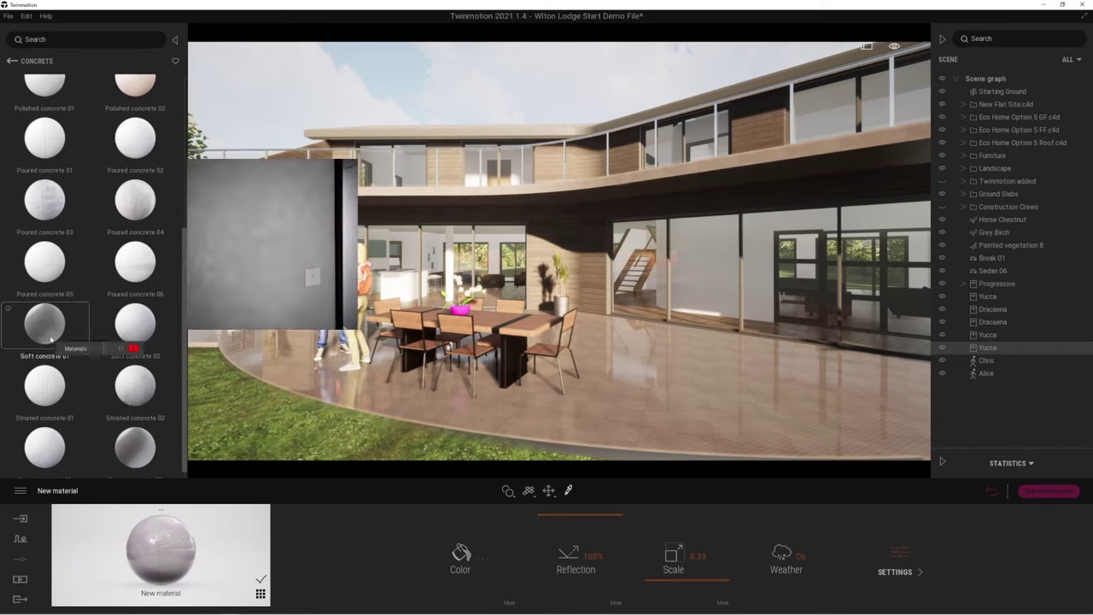
pyautogui.moveTo(49, 204)
pyautogui.moveTo(50, 203); pyautogui.dragTo(621, 418)
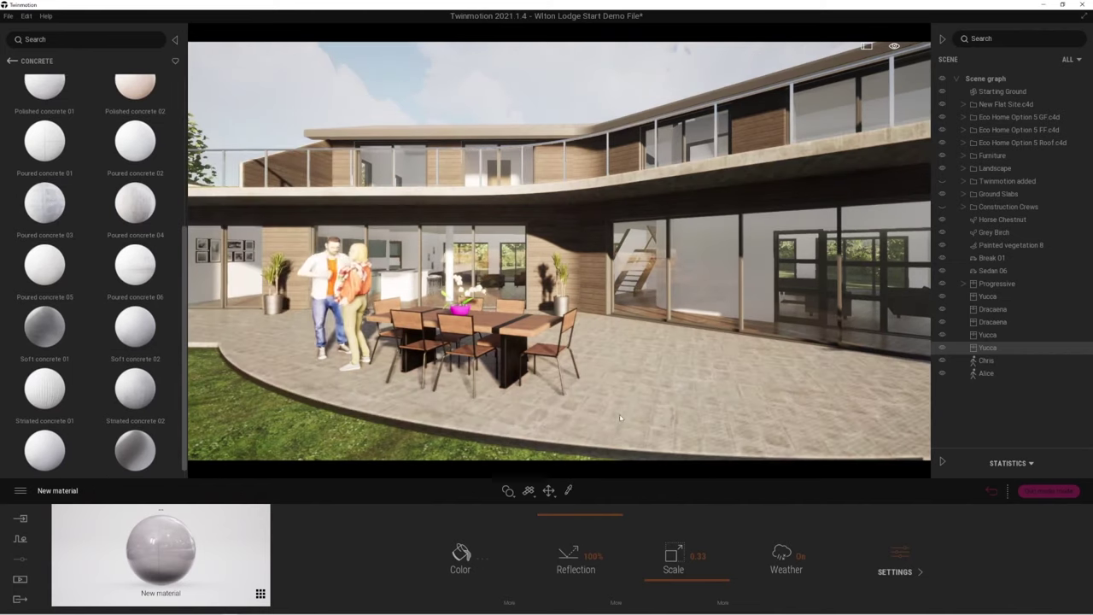
# Set the terrace concrete material's reflection to 100% and its scale to 2.12.
pyautogui.moveTo(577, 592); pyautogui.dragTo(568, 513)
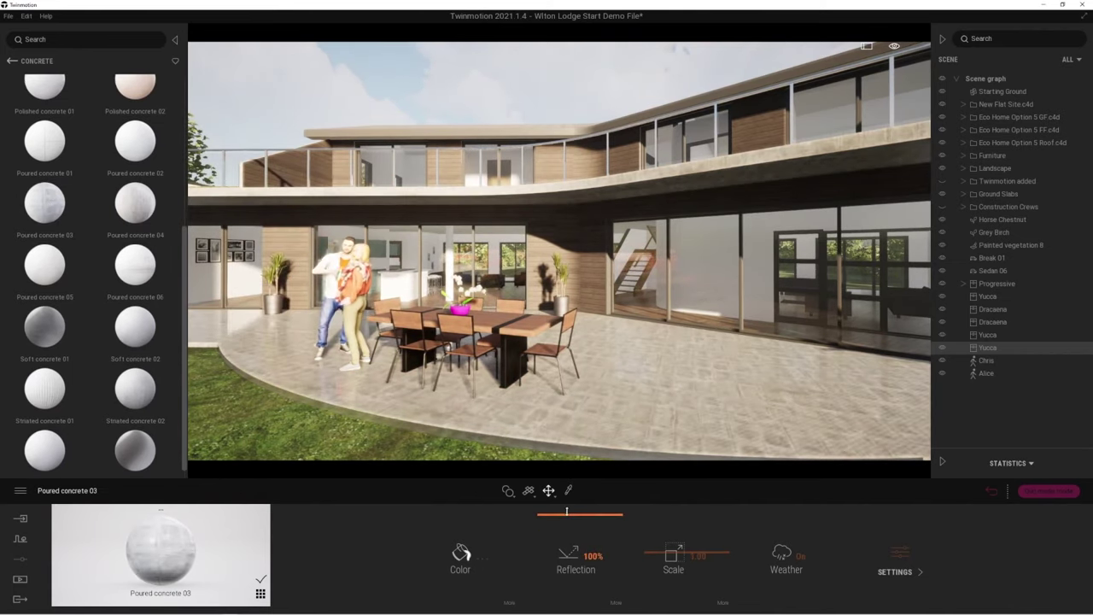
pyautogui.moveTo(658, 552); pyautogui.dragTo(657, 548)
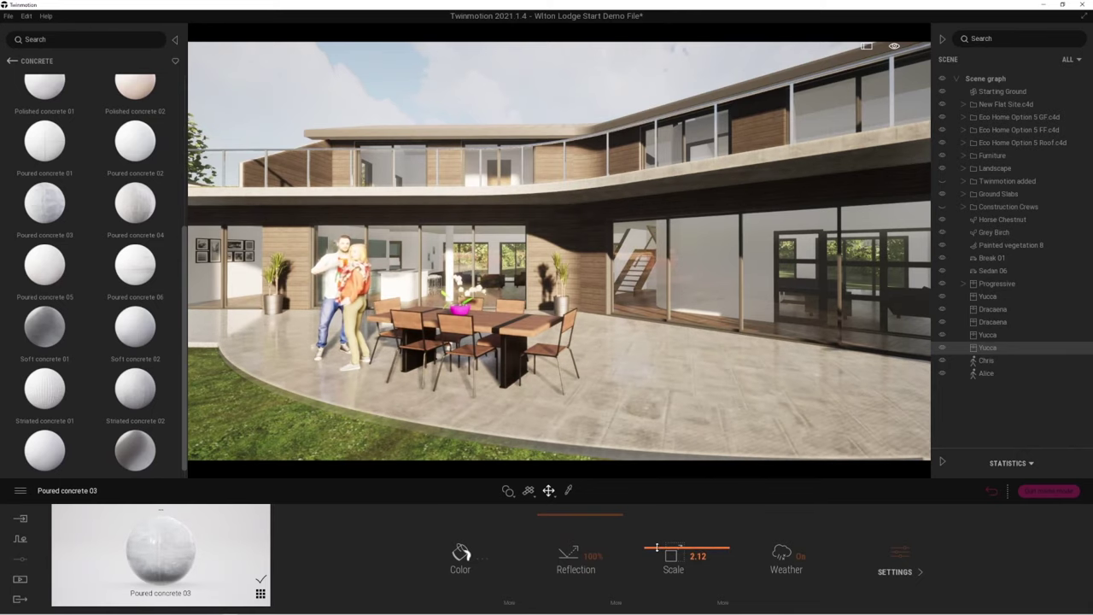